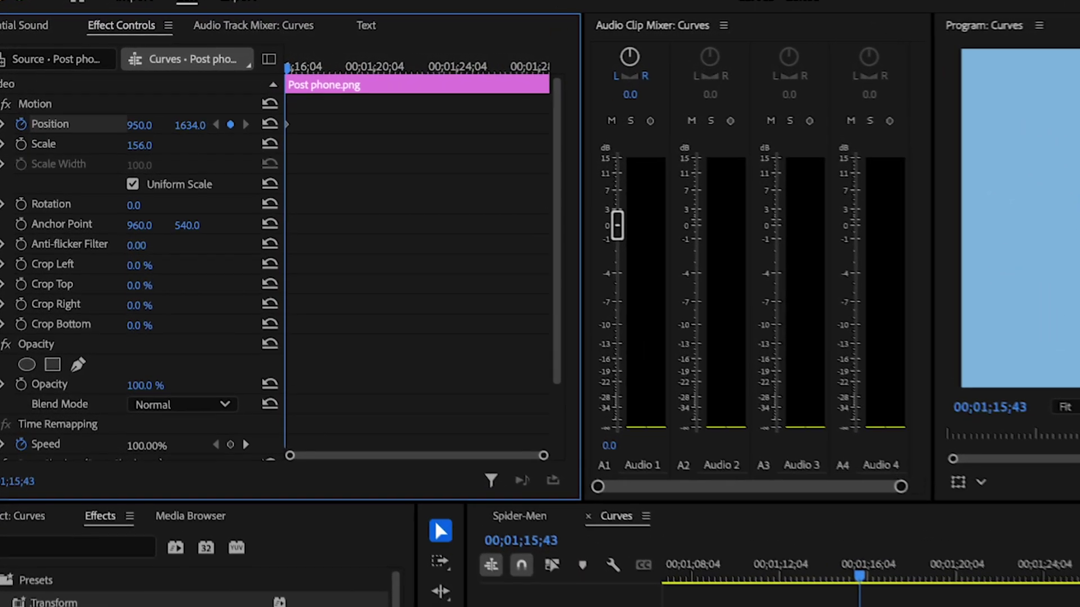
Adjust the Post phone.png clip's vertical Position value at its first motion keyframe.
left_click_drag(205, 133, 79, 134)
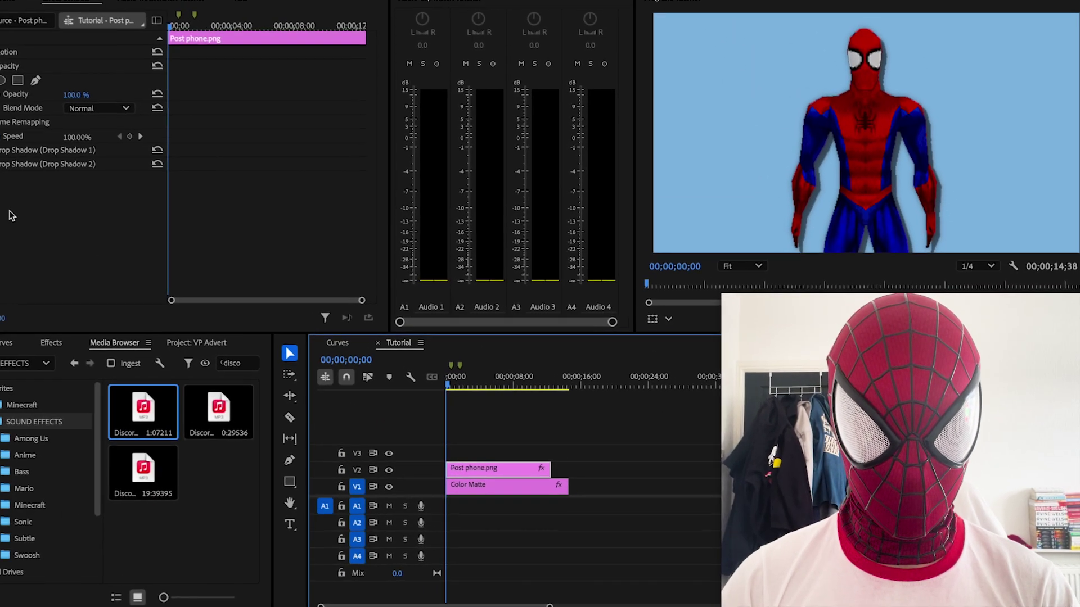
Find the Transform video effect and apply it to the Post phone.png clip on V2.
left_click(58, 343)
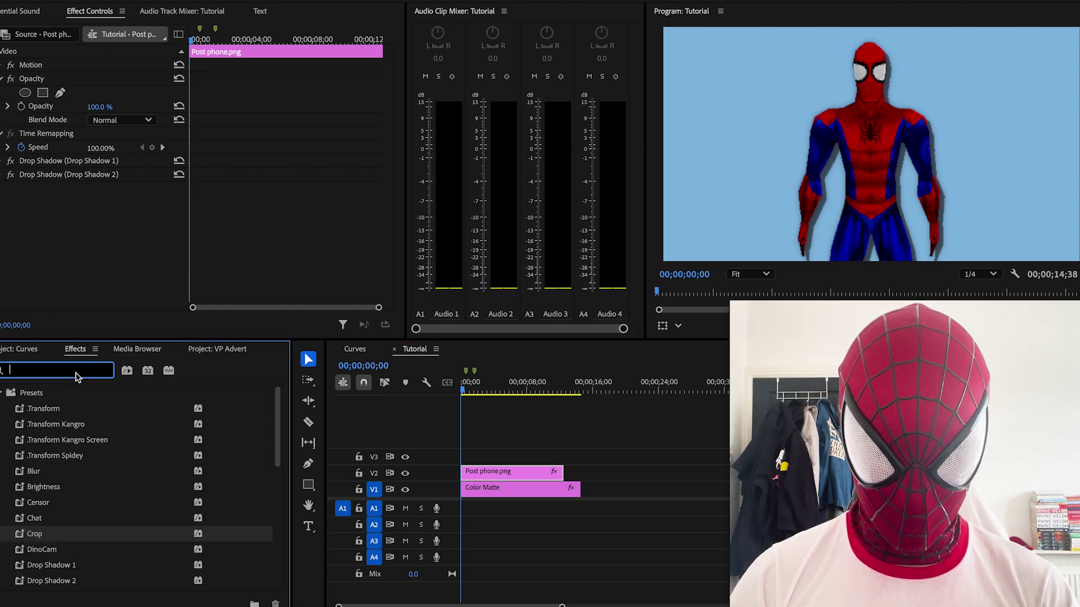
type("transform")
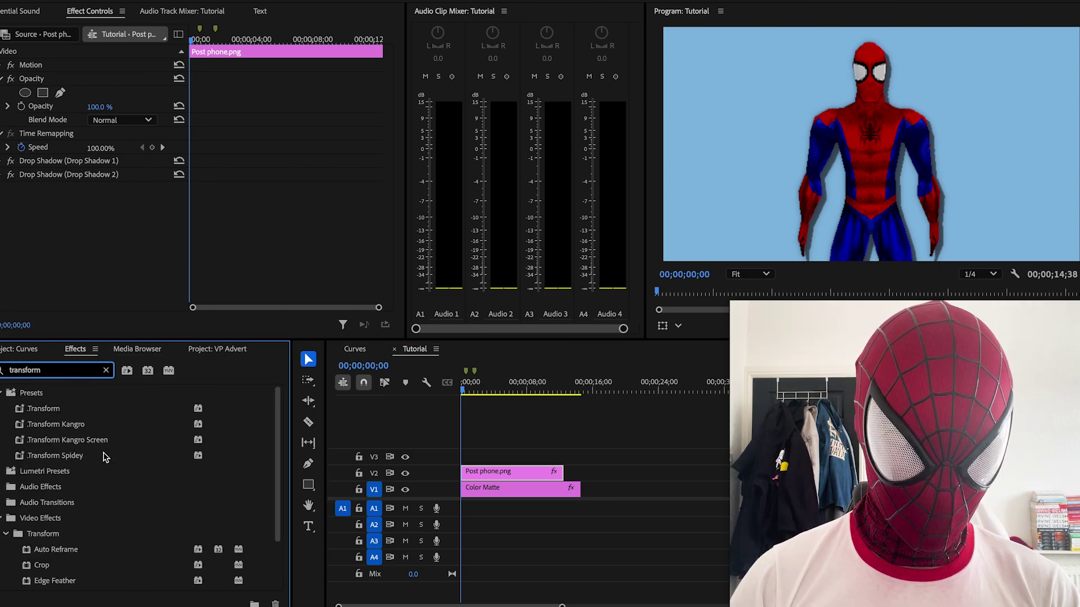
scroll(84, 507, "down", 2)
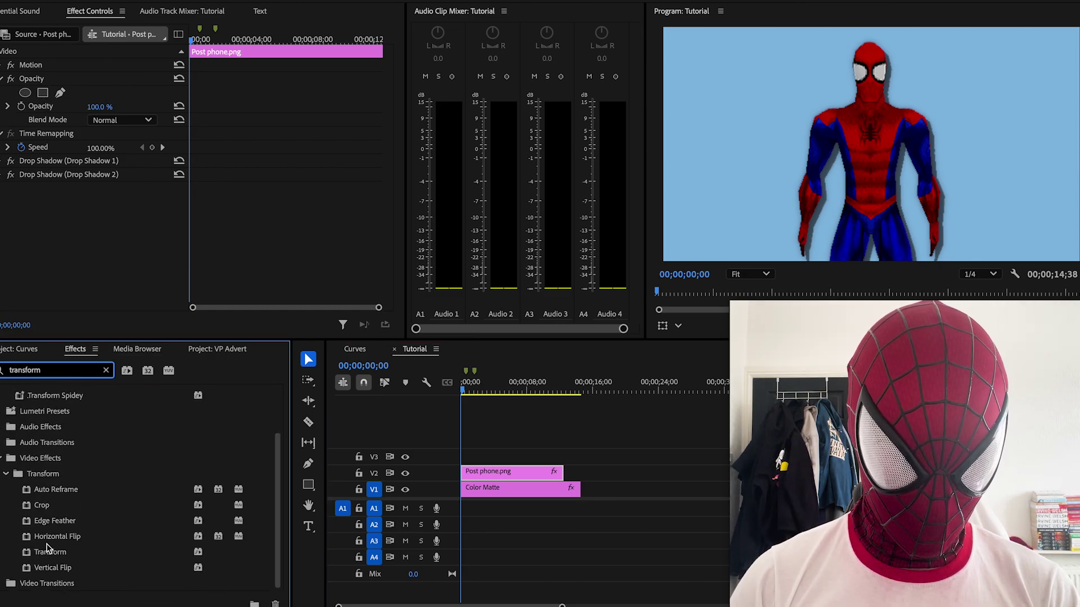
left_click_drag(47, 549, 99, 554)
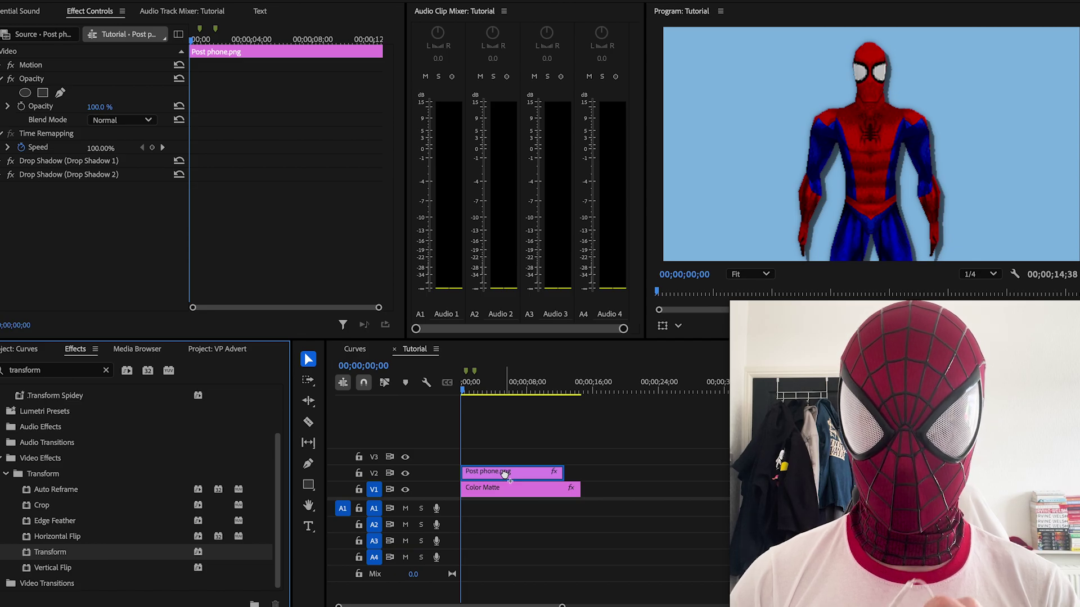
left_click_drag(504, 474, 504, 474)
Turn off the Transform effect's use of the composition's shutter angle and set its Shutter Angle to 180.
scroll(241, 186, "down", 3)
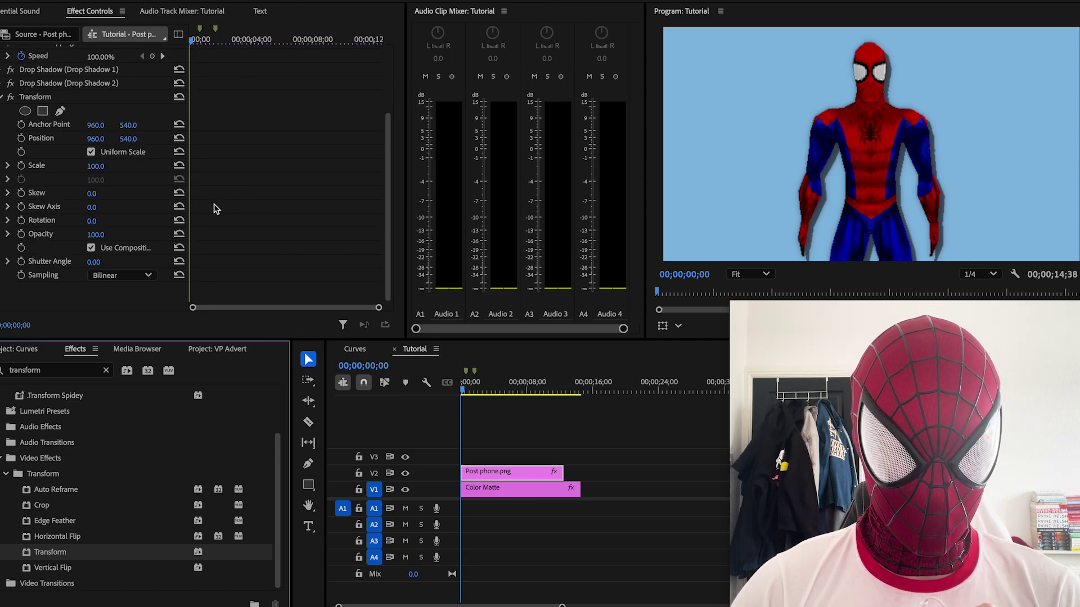
left_click(120, 252)
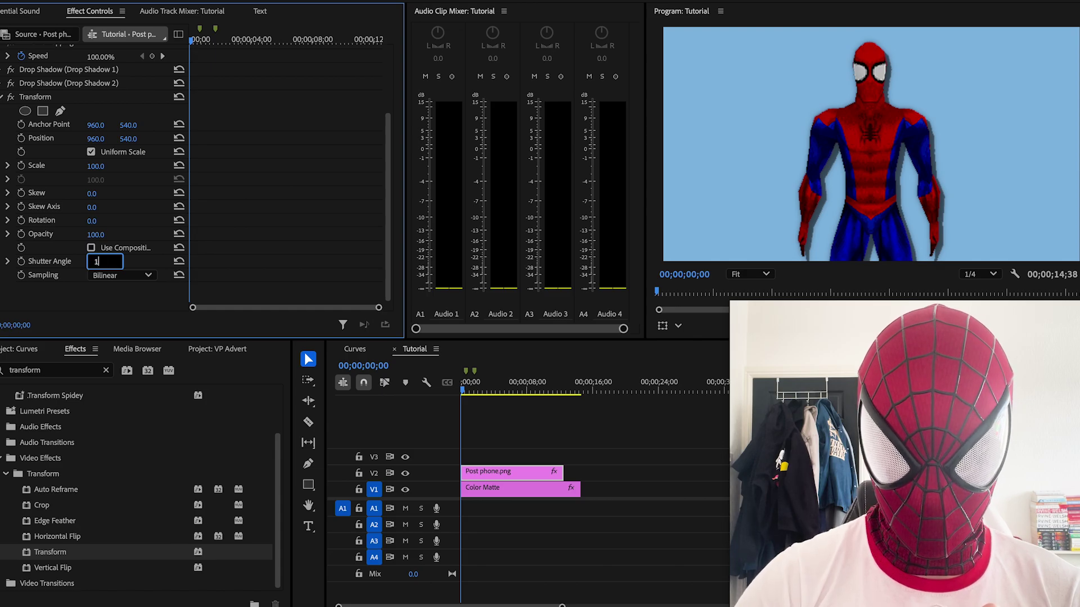
type("180")
key("Return")
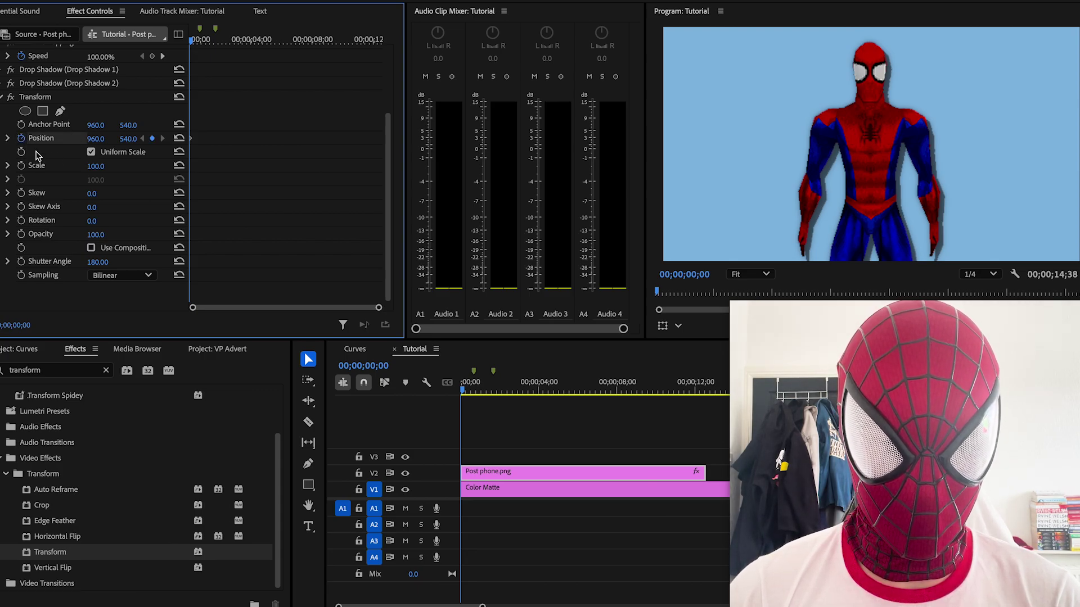
Set the Transform Position's vertical value to 1270 at the starting keyframe and play the sequence.
left_click_drag(128, 139, 134, 139)
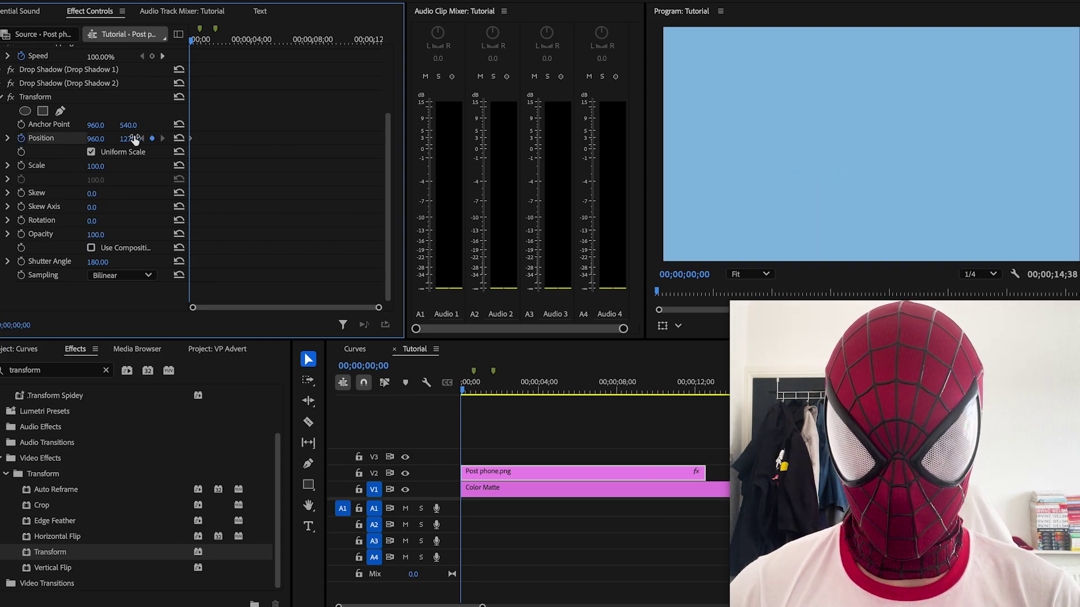
key("space")
scroll(130, 212, "up", 3)
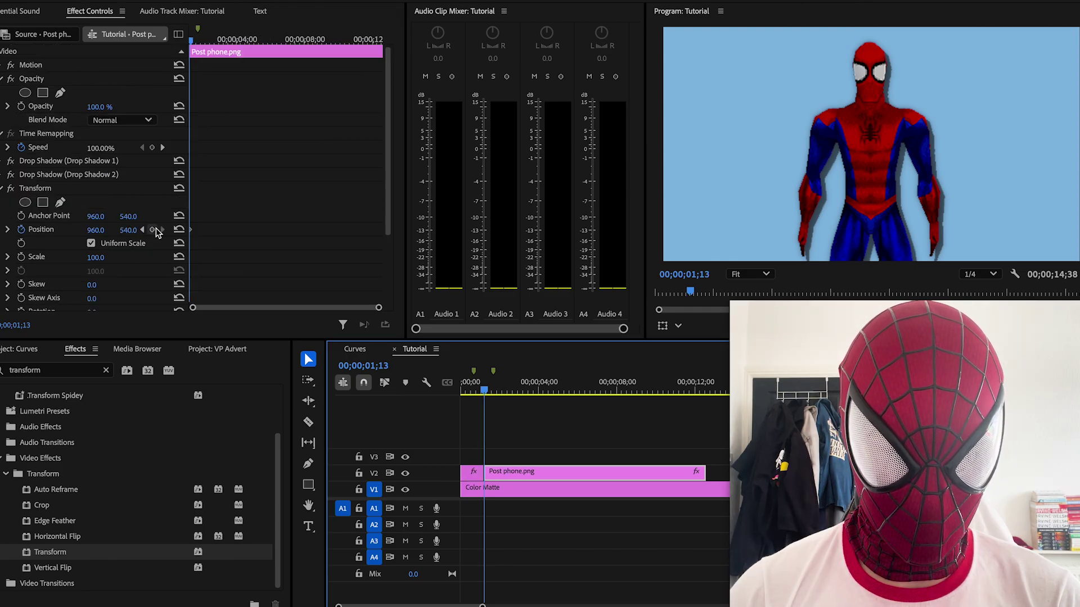
Keyframe horizontal Transform Position on the following clip segments, from 960 to about 627 and on to 1293.
left_click(153, 229)
left_click_drag(96, 230, 56, 230)
left_click_drag(95, 230, 247, 230)
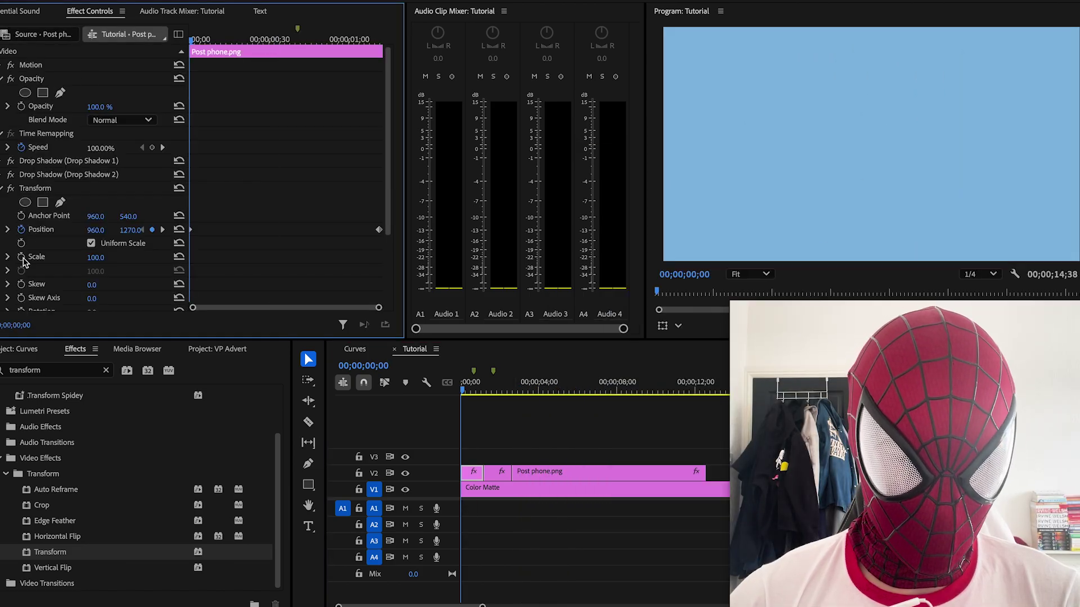
Expand the first segment's Position velocity graph and set the end keyframe's temporal interpolation to Bezier.
left_click(8, 230)
scroll(304, 217, "down", 3)
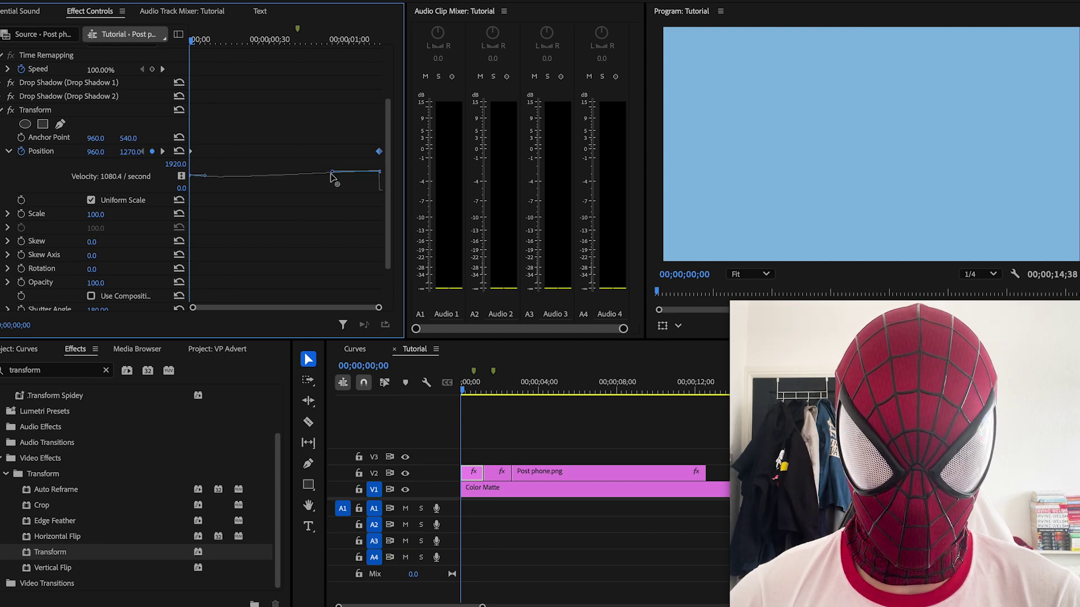
left_click_drag(347, 192, 364, 176)
scroll(150, 190, "down", 2)
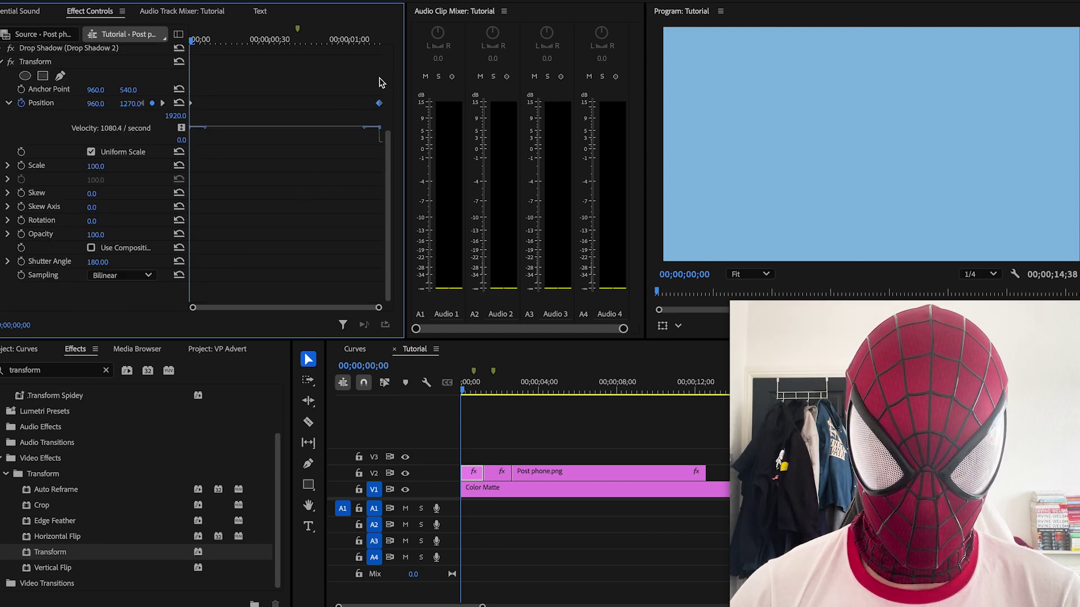
right_click(379, 103)
mouse_move(450, 221)
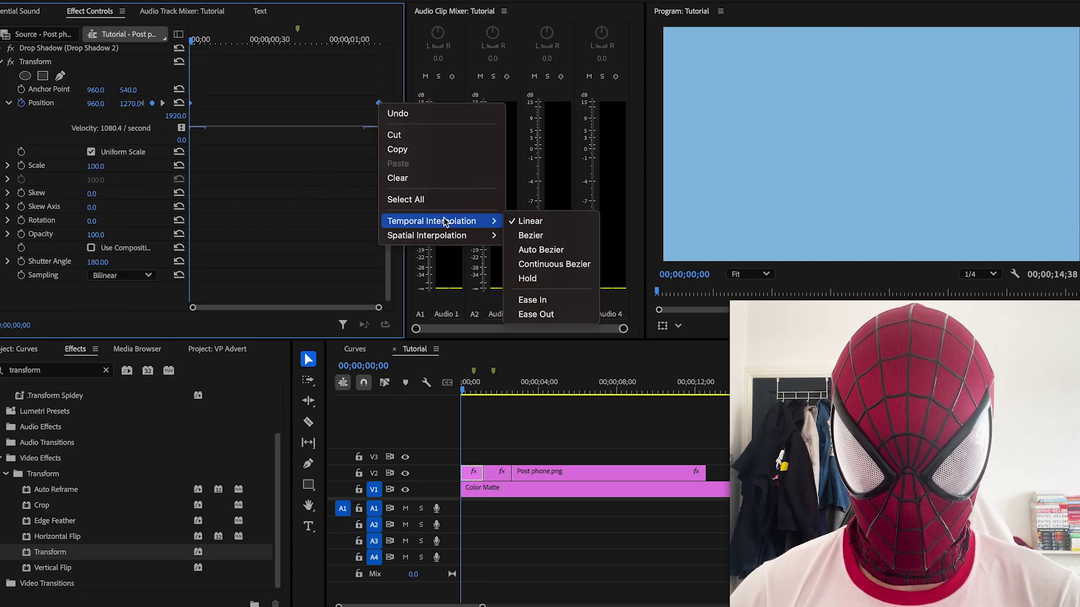
left_click(561, 240)
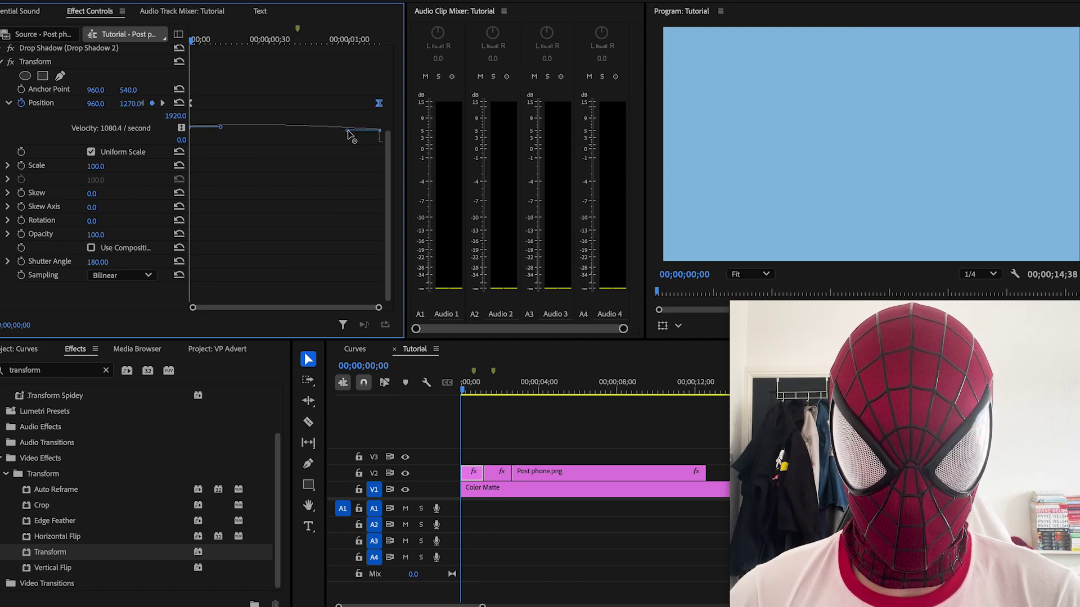
Shape the first segment's velocity curve with zero speed at both ends and an early peak, and preview the movement.
left_click_drag(220, 127, 211, 144)
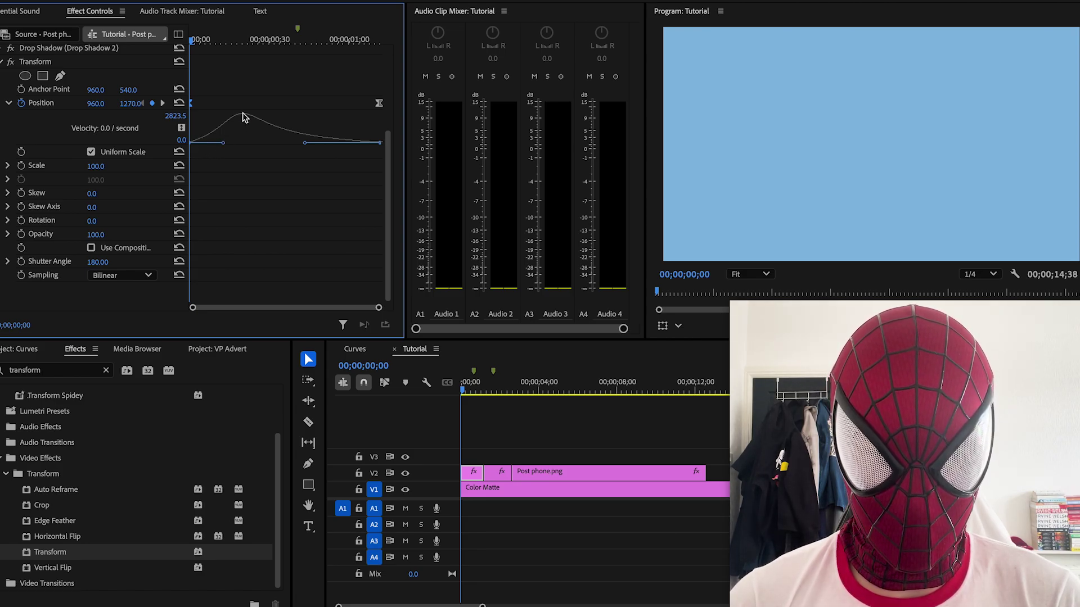
left_click_drag(223, 142, 204, 144)
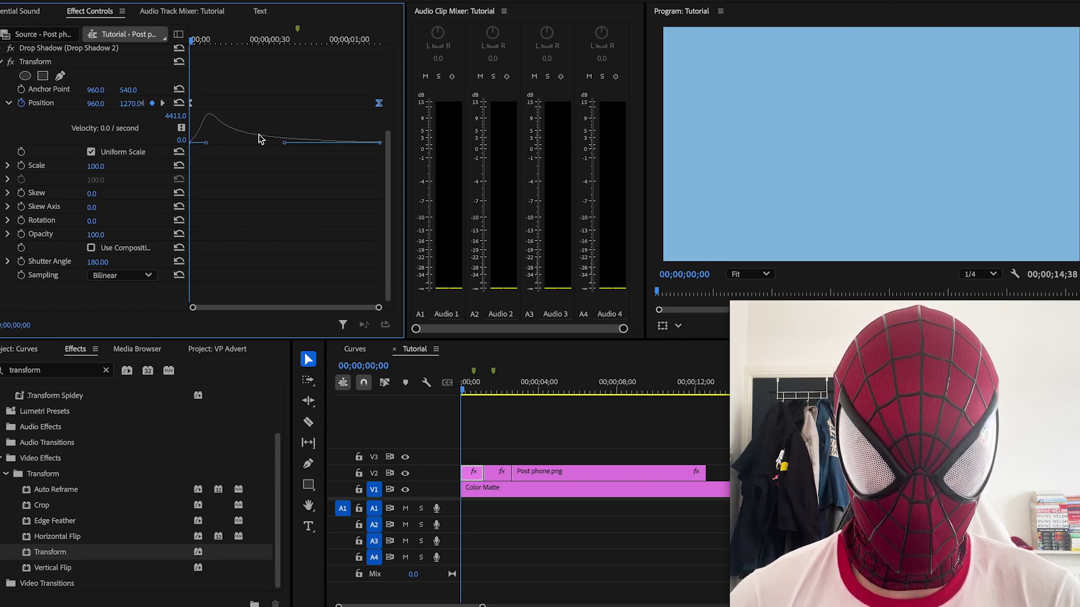
key("space")
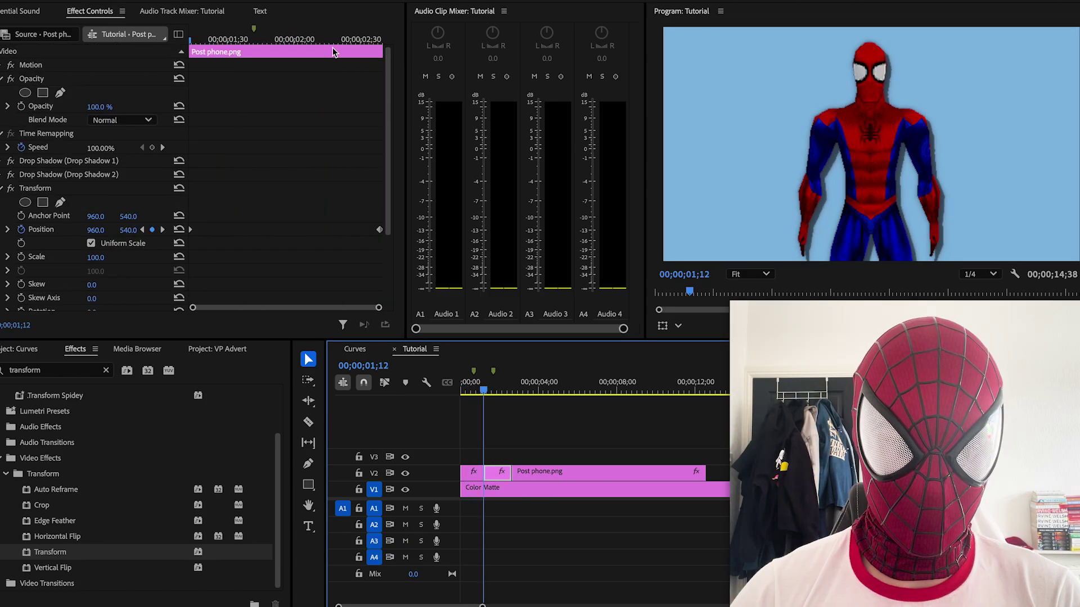
Ease both Position keyframes of the second segment into a gentle velocity curve peaking midway, and preview it.
left_click_drag(332, 43, 168, 64)
scroll(359, 275, "down", 3)
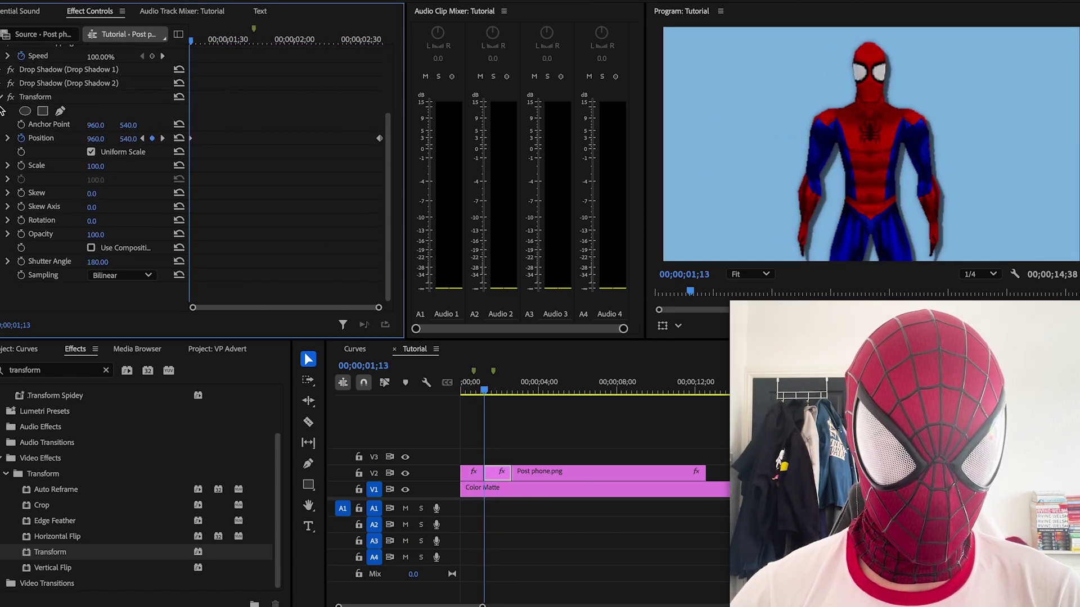
left_click(8, 138)
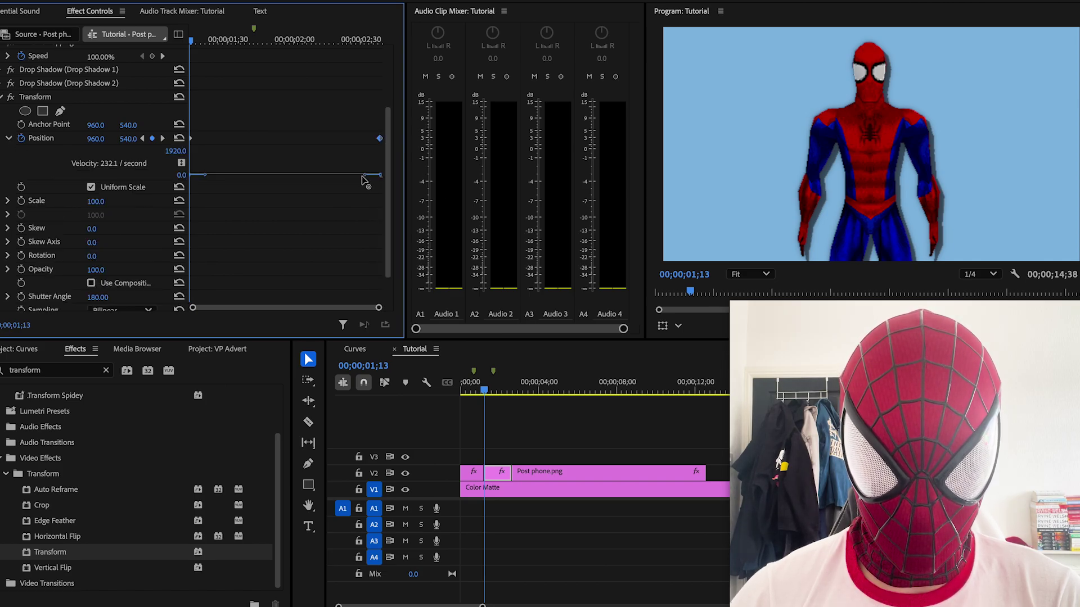
left_click_drag(362, 176, 341, 200)
left_click_drag(201, 176, 237, 207)
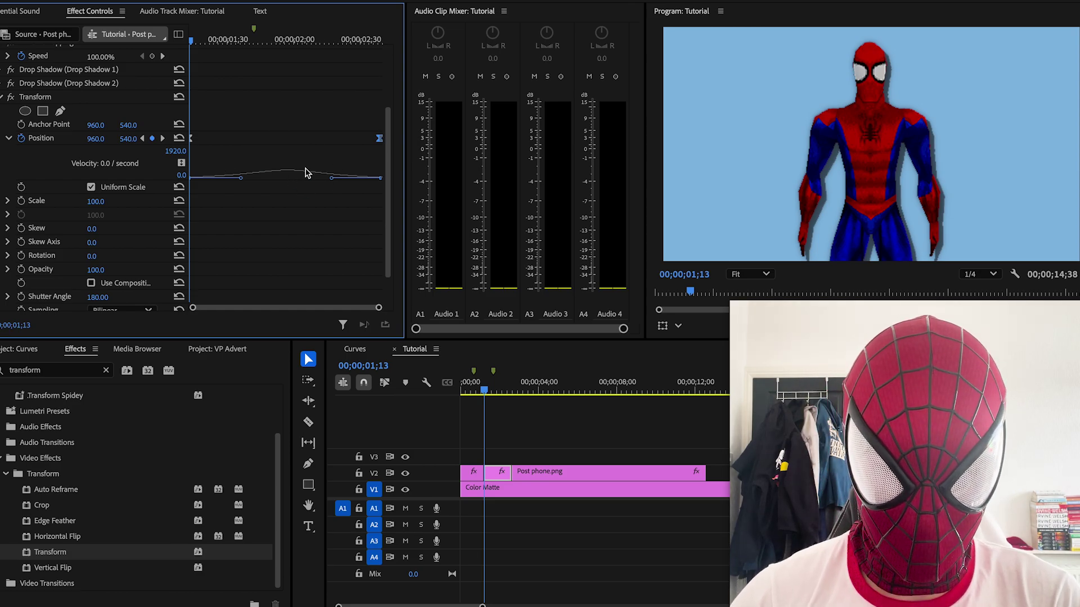
key("space")
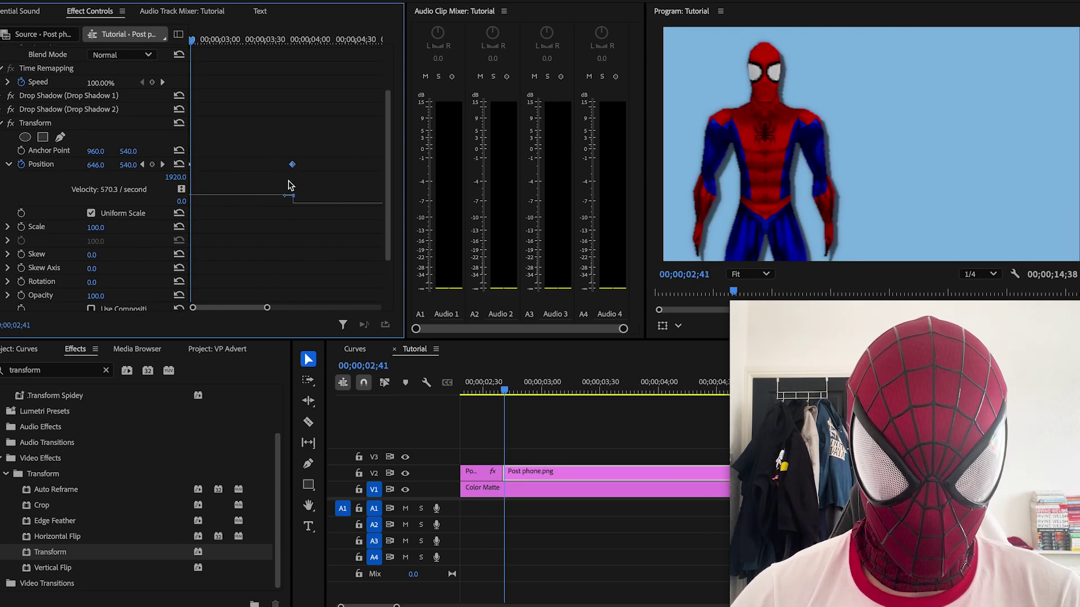
Ease both Position keyframes of the third segment into a steep velocity curve peaking midway, and preview it.
left_click_drag(286, 200, 189, 166)
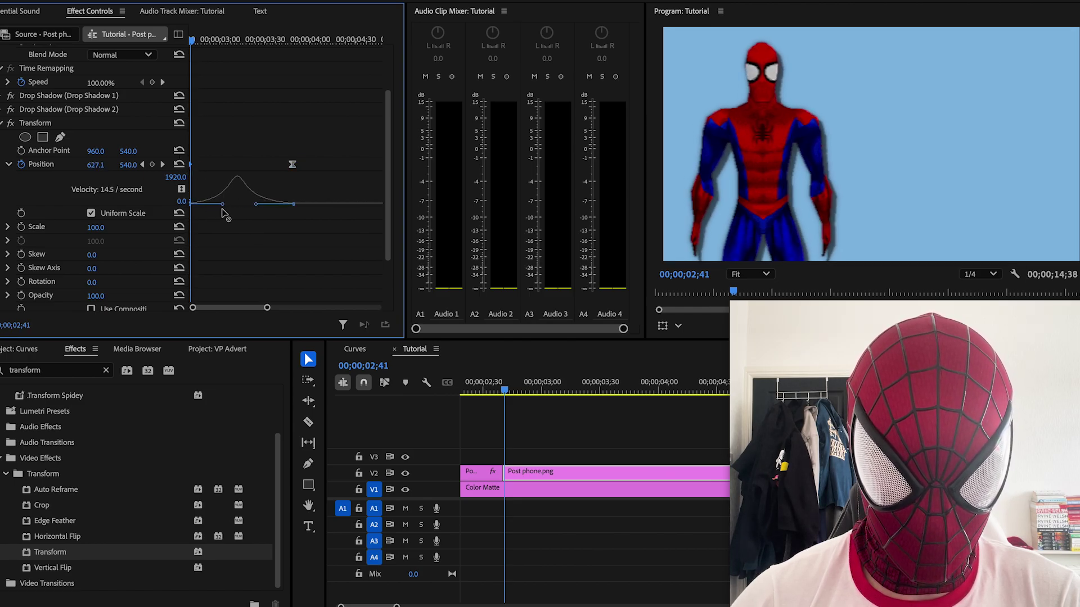
key("space")
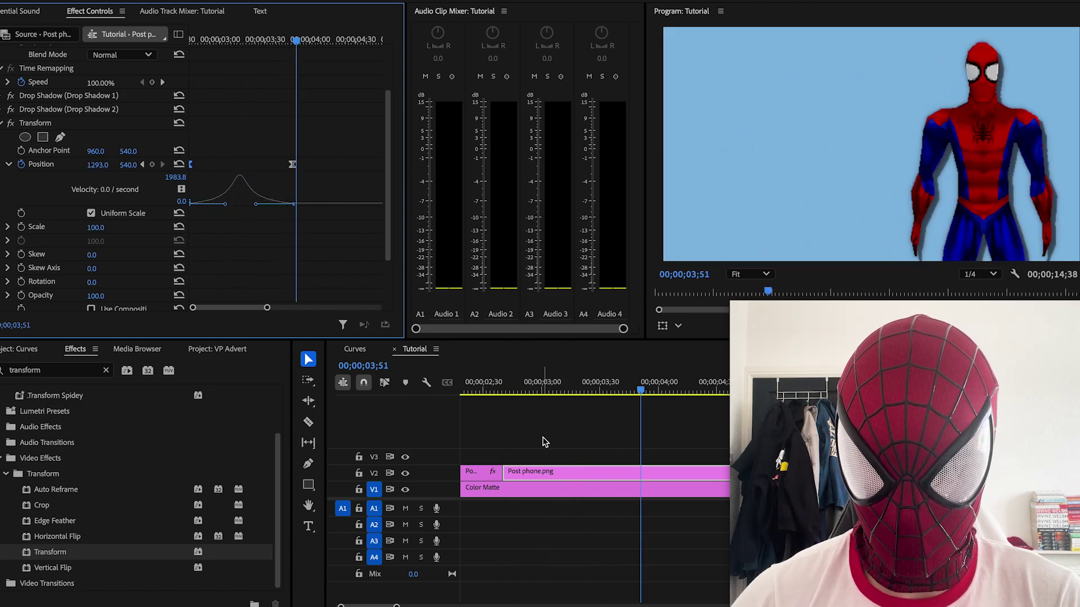
Play back the complete eased animation from the start of the Tutorial sequence.
scroll(544, 444, "down", 3, "alt")
left_click(559, 425)
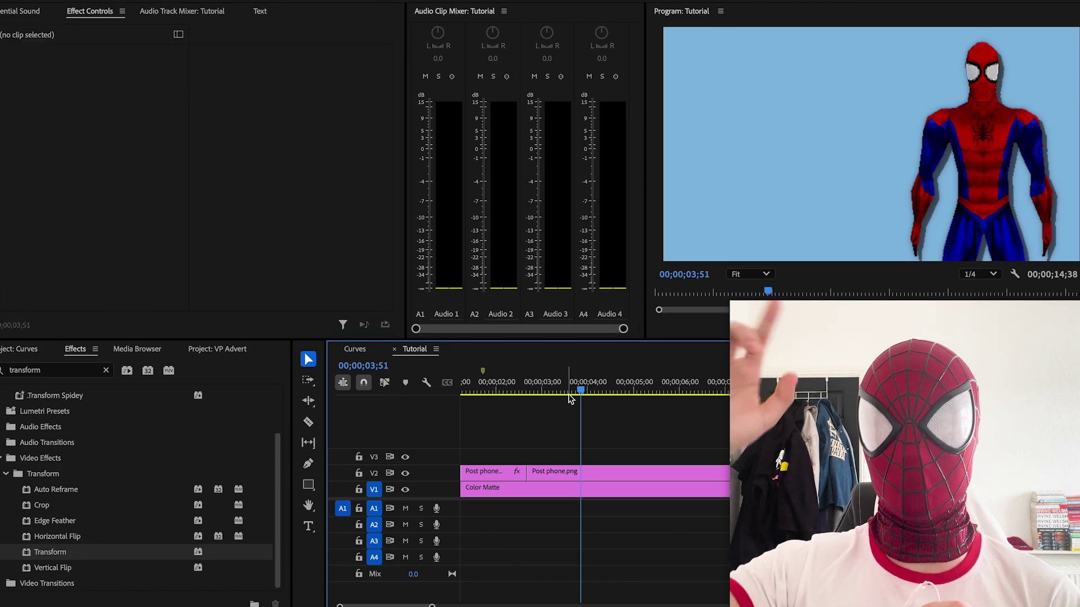
key("Home")
key("space")
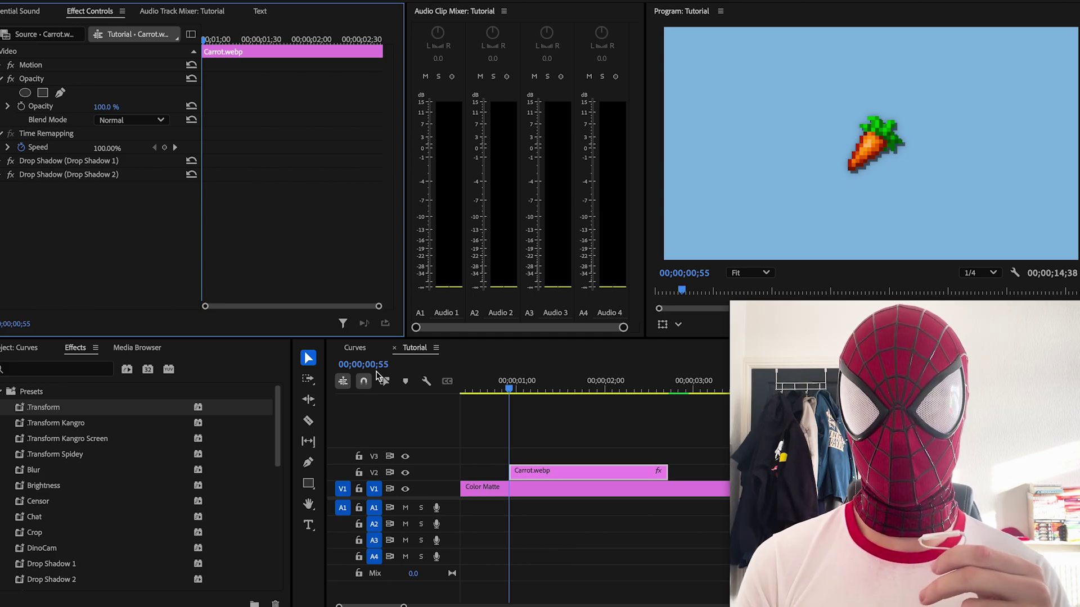
Nest the Carrot.webp clip and apply the .Transform preset to the nested sequence.
right_click(550, 472)
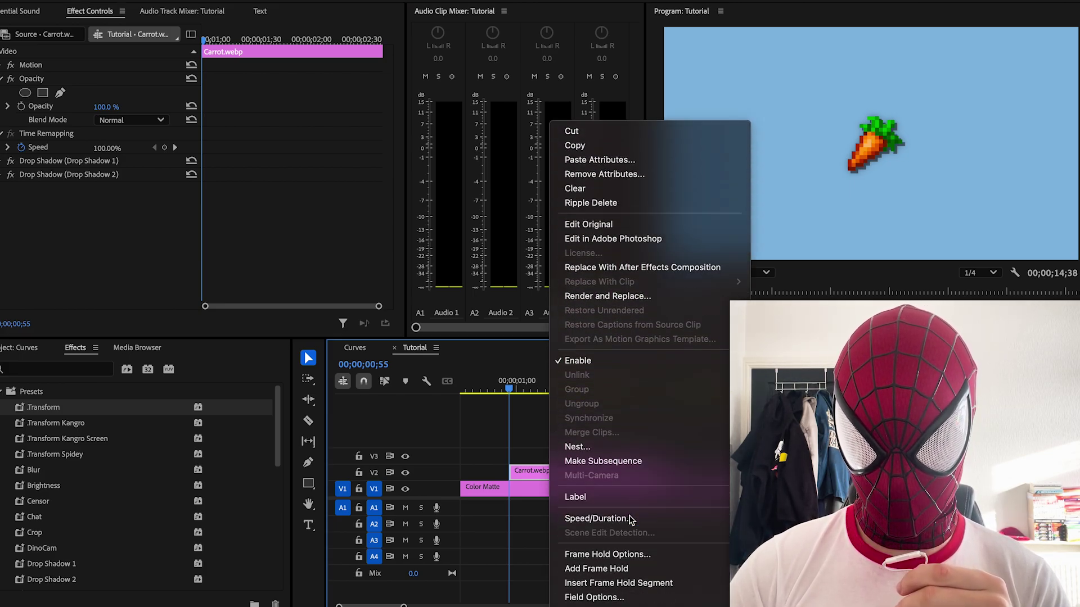
left_click(605, 446)
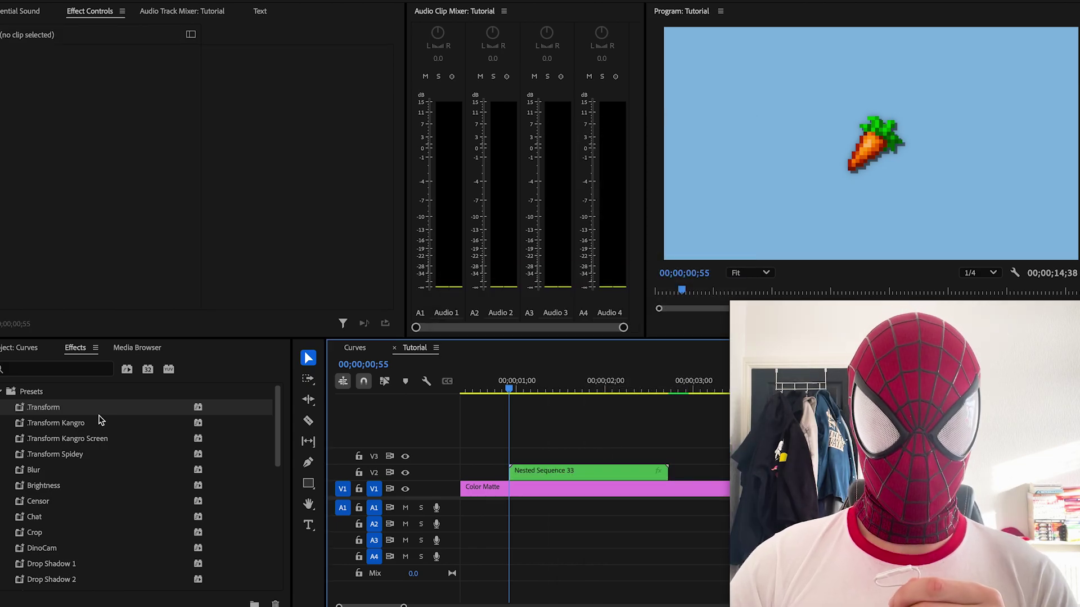
left_click_drag(83, 410, 551, 472)
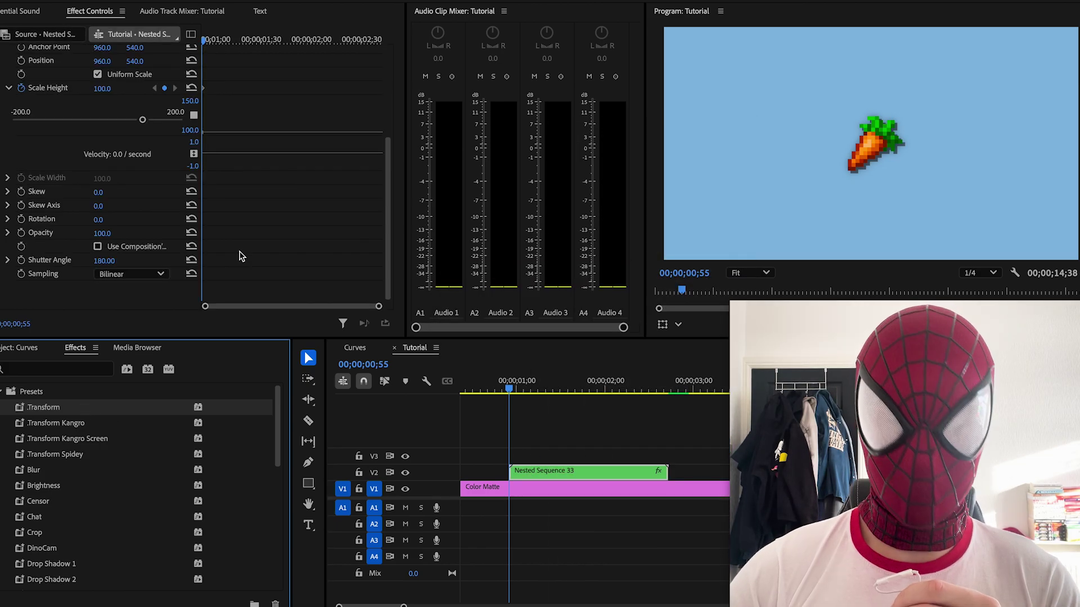
View the Save Preset options for the nested sequence's Transform effect.
scroll(239, 256, "up", 3)
right_click(85, 162)
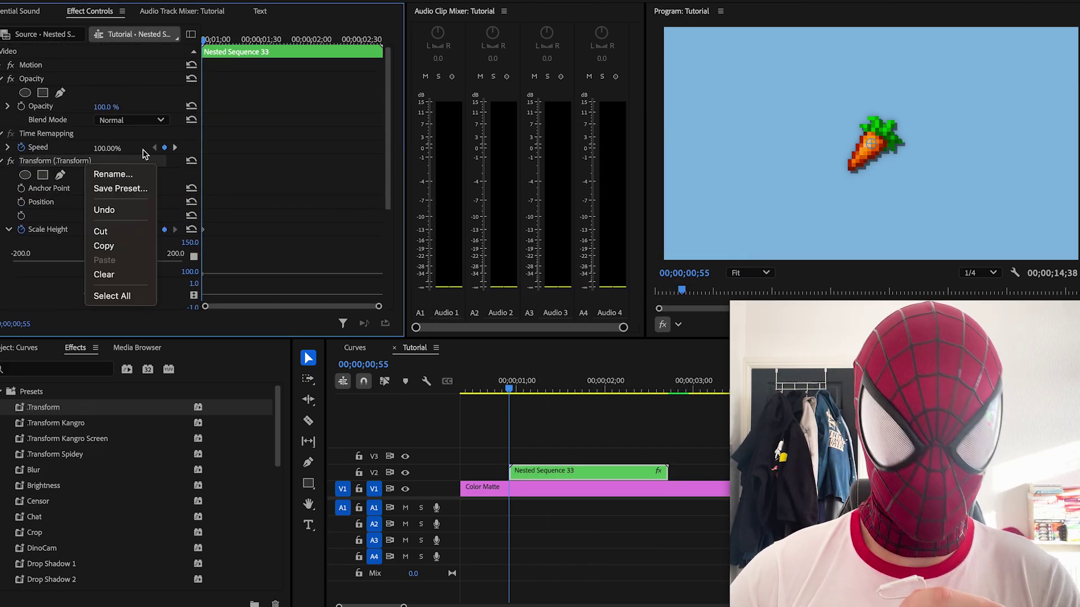
left_click(141, 188)
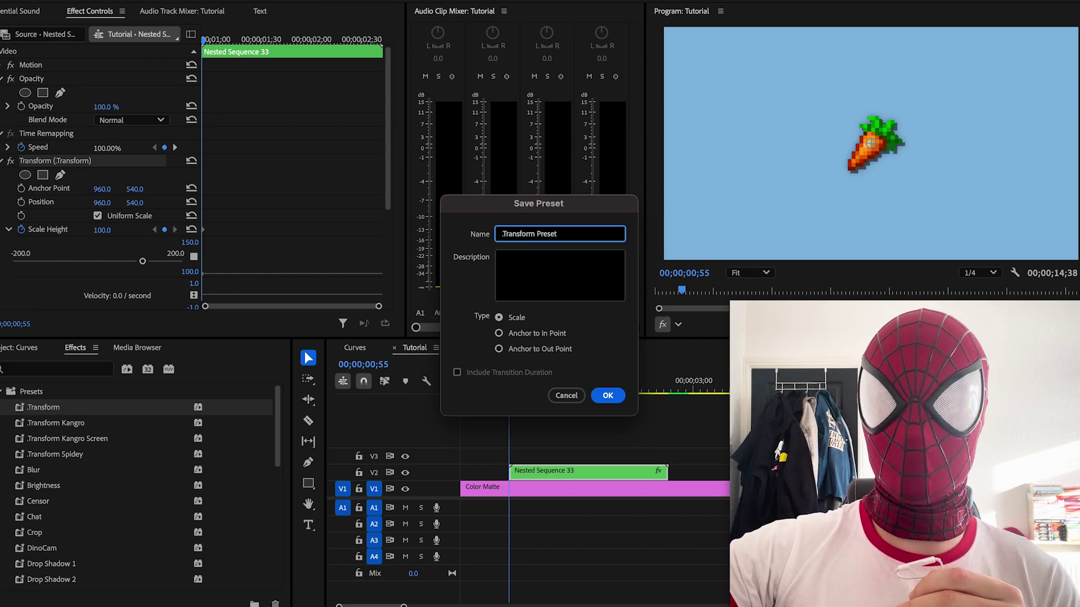
key("Return")
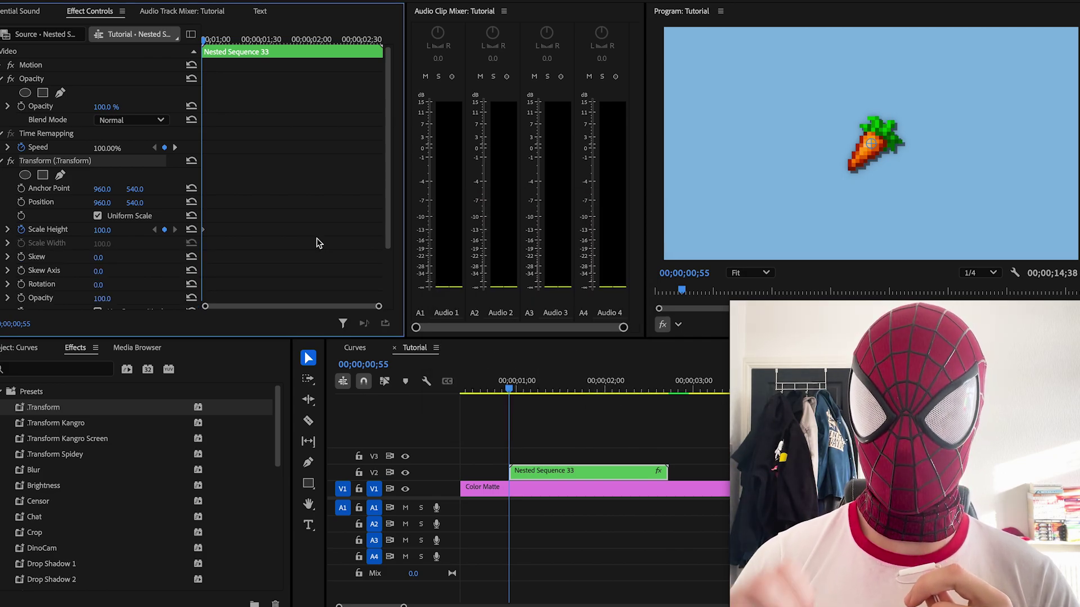
Animate the Transform Scale Height from 53 at the nested sequence's start to 122 at 00;00;02;28.
left_click_drag(102, 230, 73, 230)
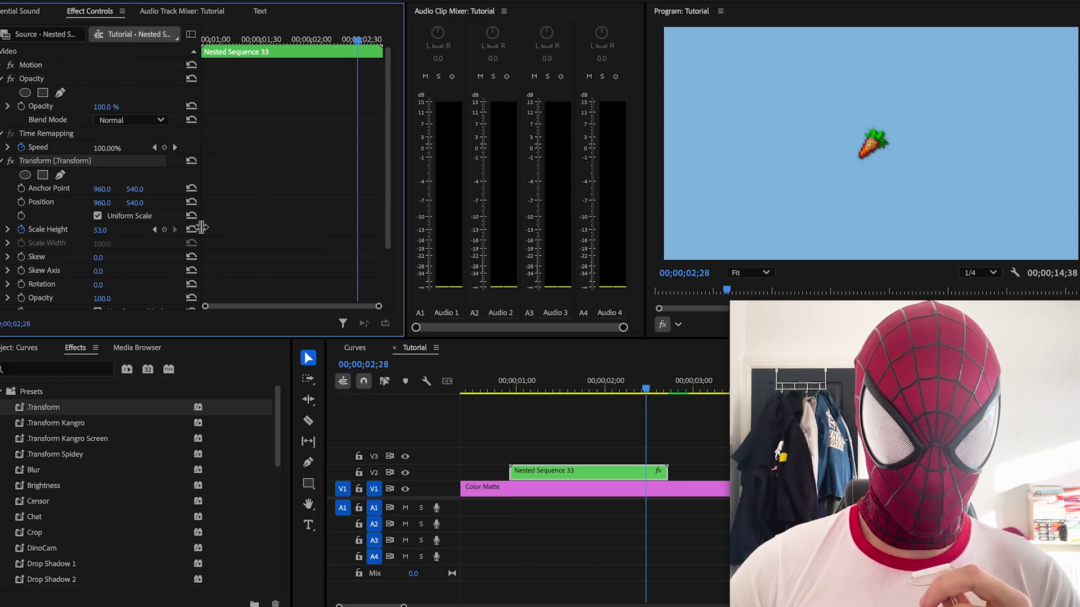
left_click_drag(101, 230, 141, 230)
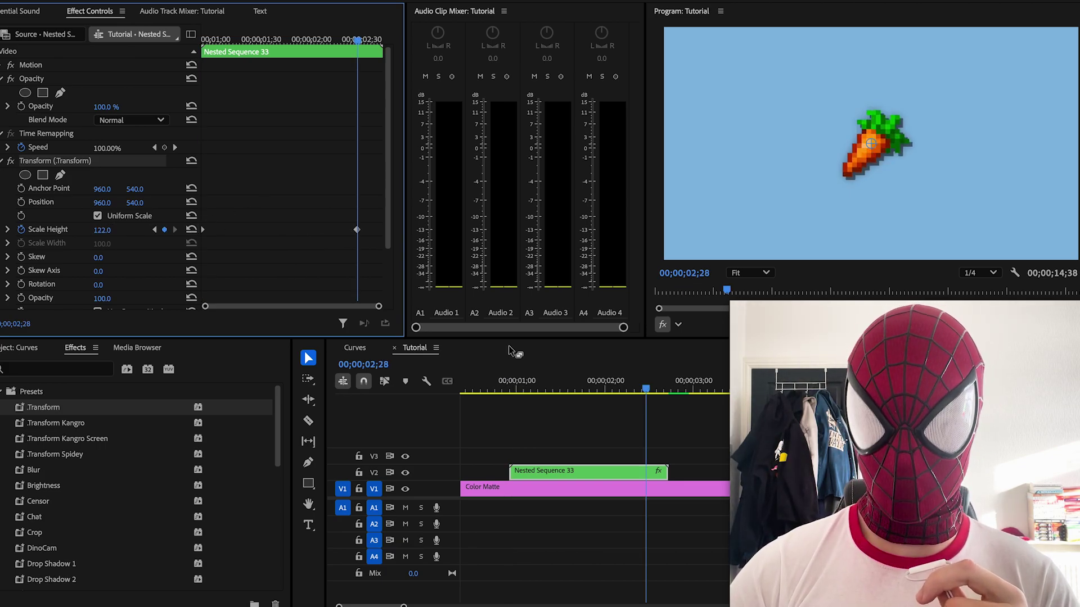
Expand the Scale Height graph of Nested Sequence 33 and set its value range from 53 to 122.
left_click(9, 230)
scroll(272, 236, "down", 3)
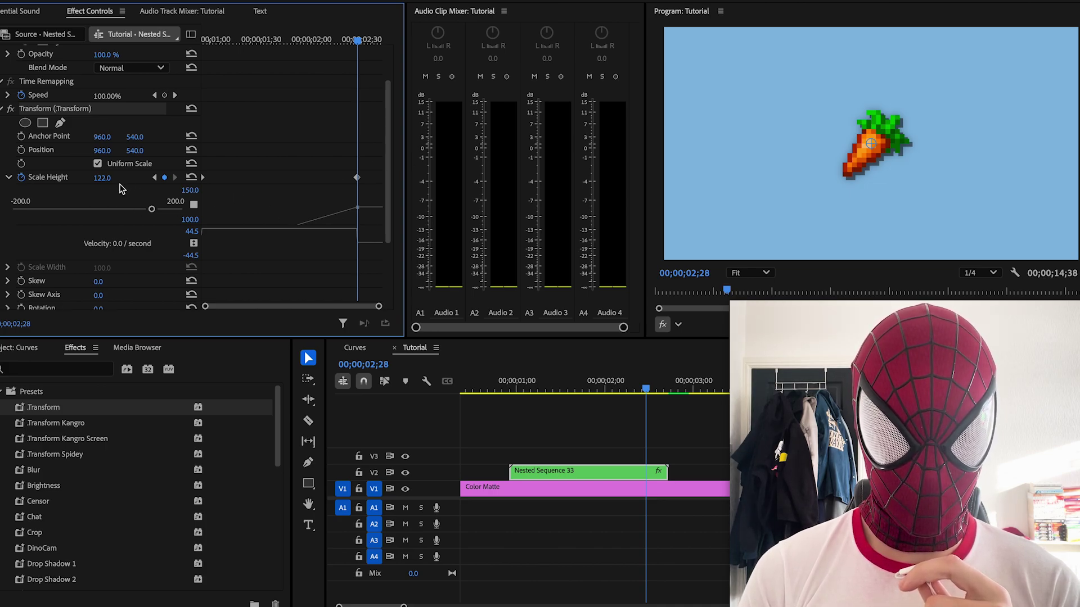
left_click(190, 191)
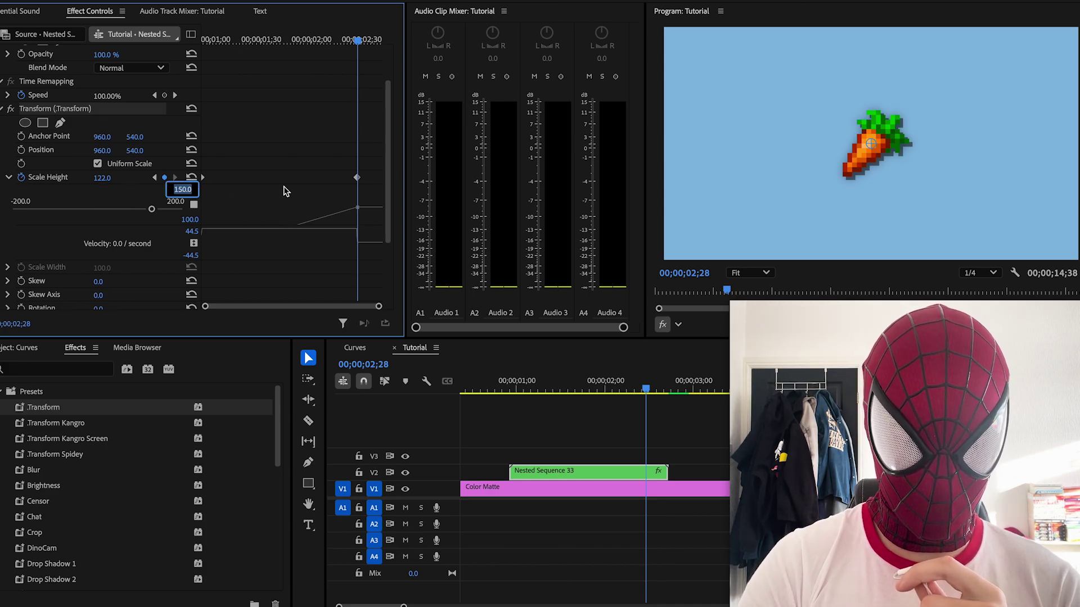
type("122")
key("Return")
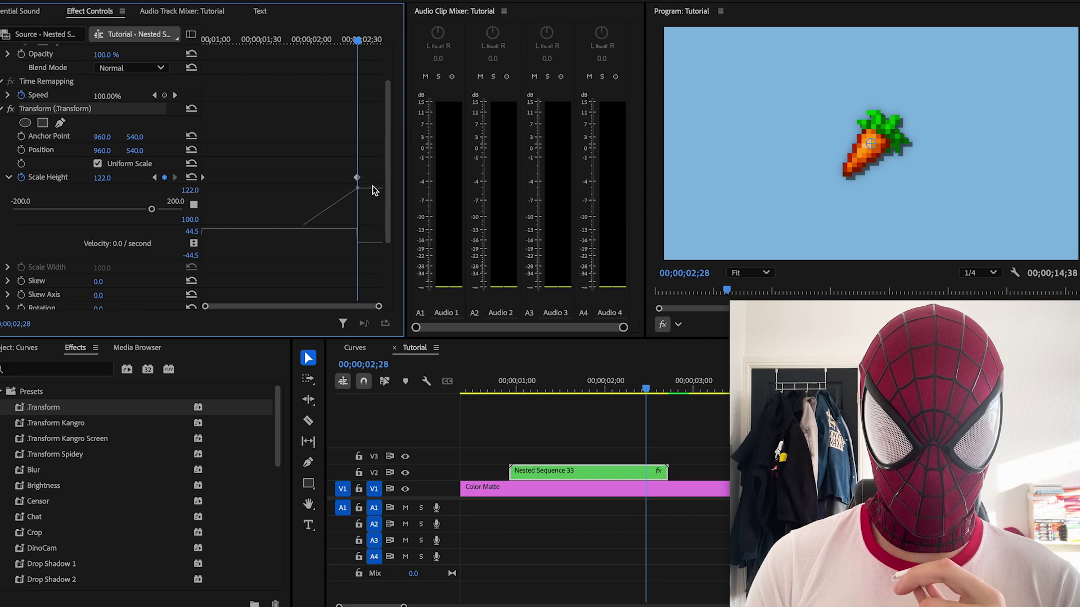
key("Up")
left_click(183, 219)
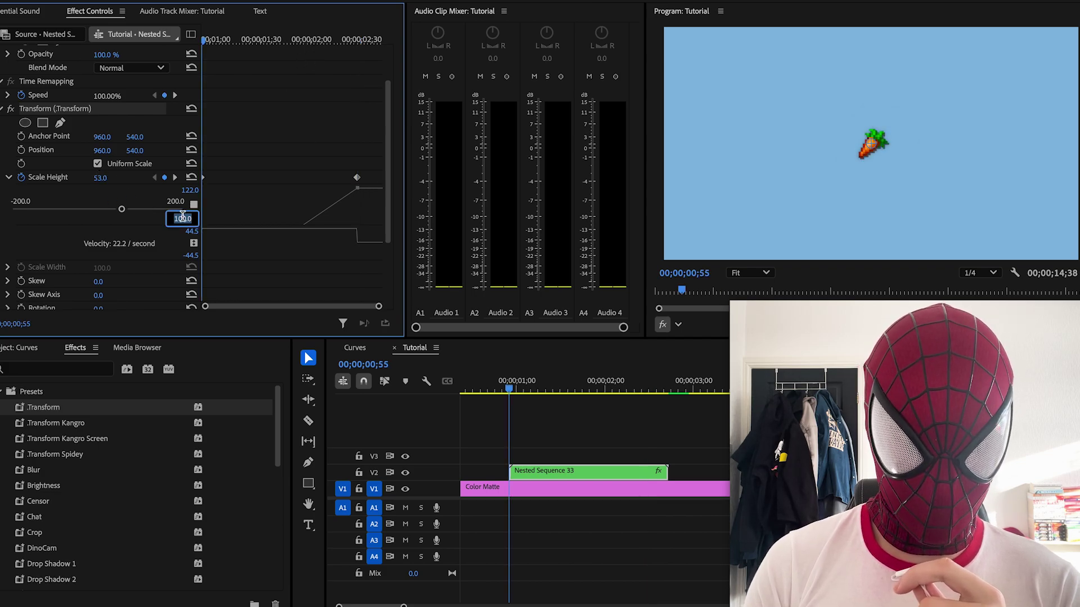
key("Return")
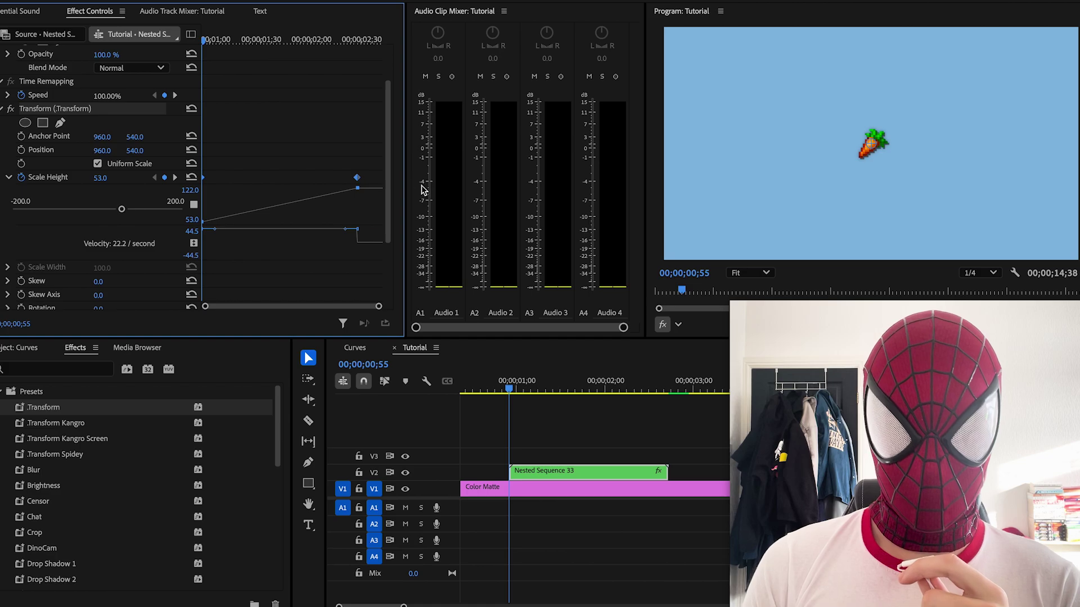
Convert both Scale Height keyframes to Bezier and shape the curve into a fast rise with a long ease-out.
right_click(358, 178)
left_click(449, 314)
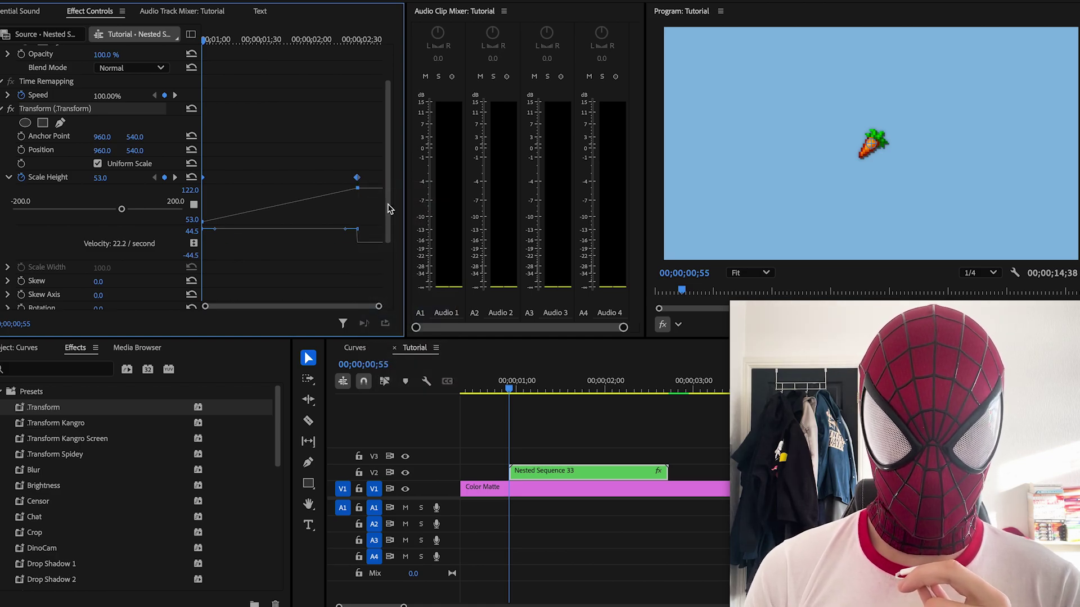
left_click(357, 178)
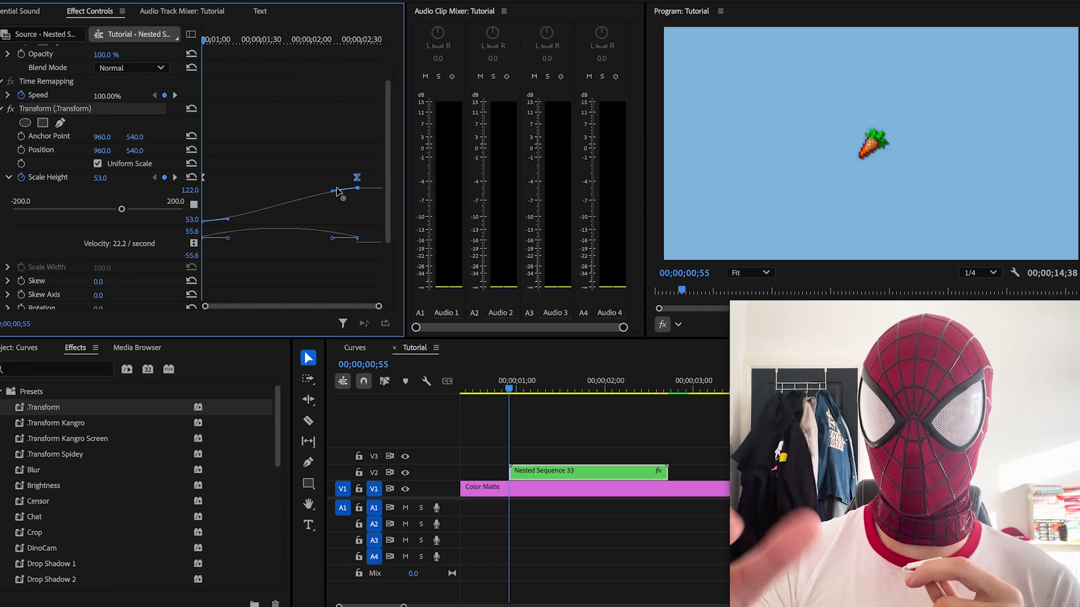
left_click_drag(336, 191, 228, 217)
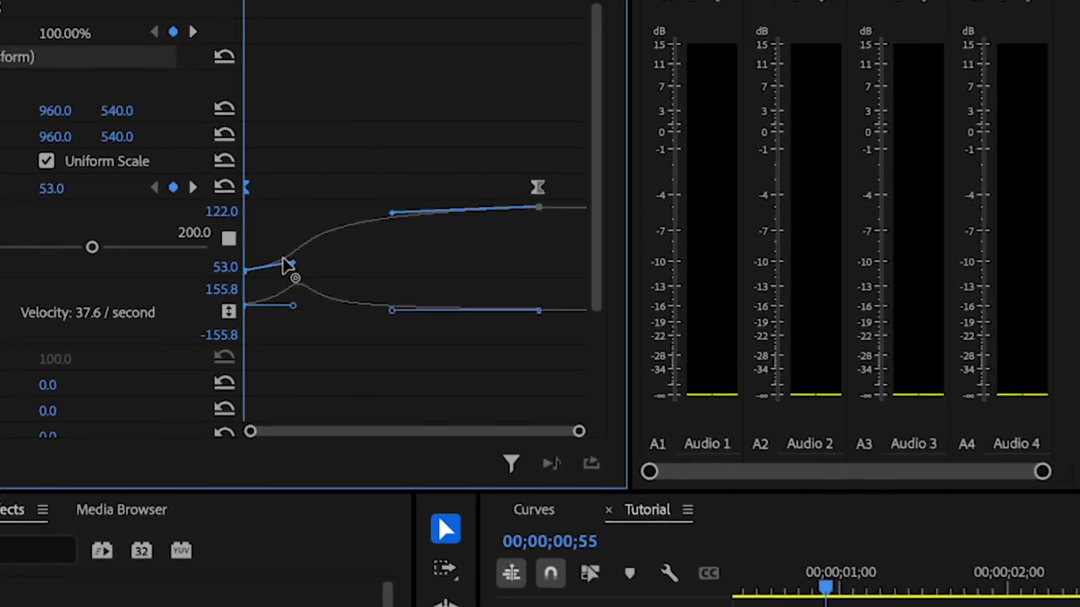
left_click_drag(228, 217, 163, 219)
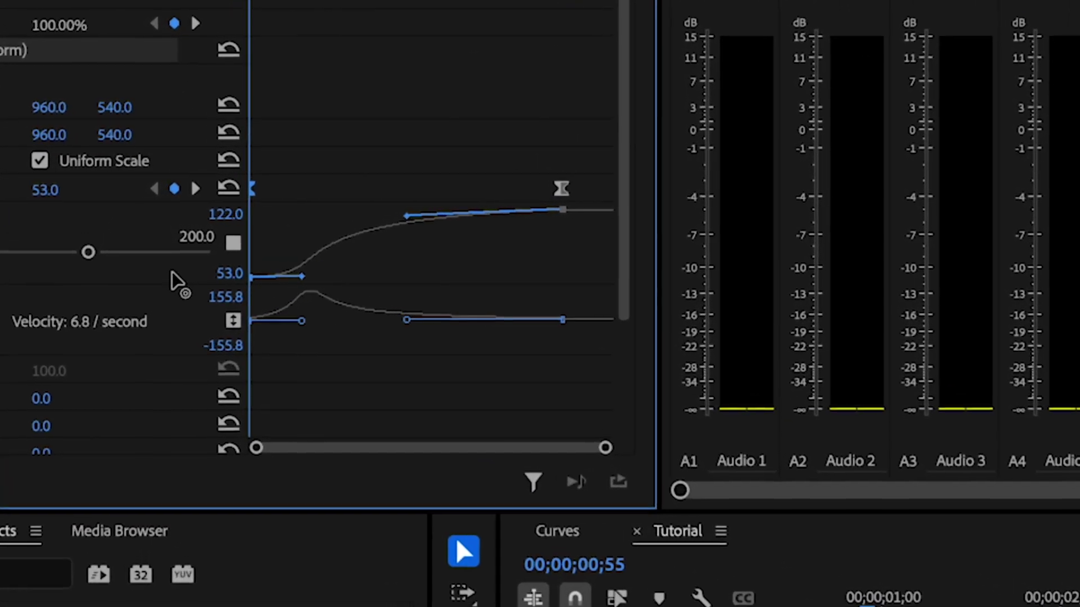
left_click_drag(172, 273, 223, 270)
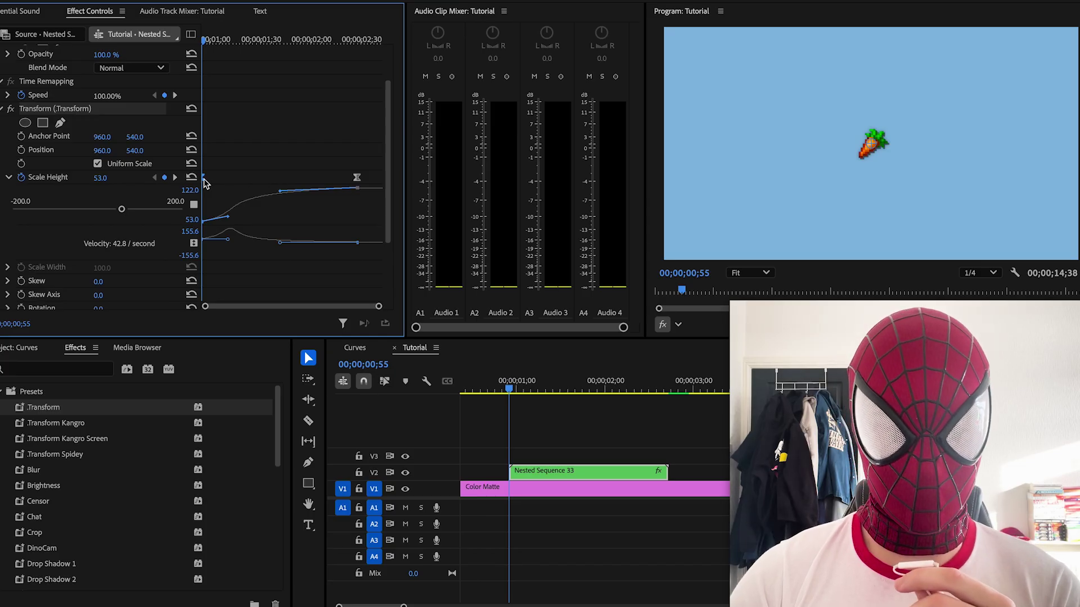
Steepen the Scale Height curve's start by shifting the first keyframe inward, adjusting its Bezier handle and returning the keyframe to the clip's start.
left_click_drag(205, 183, 250, 180)
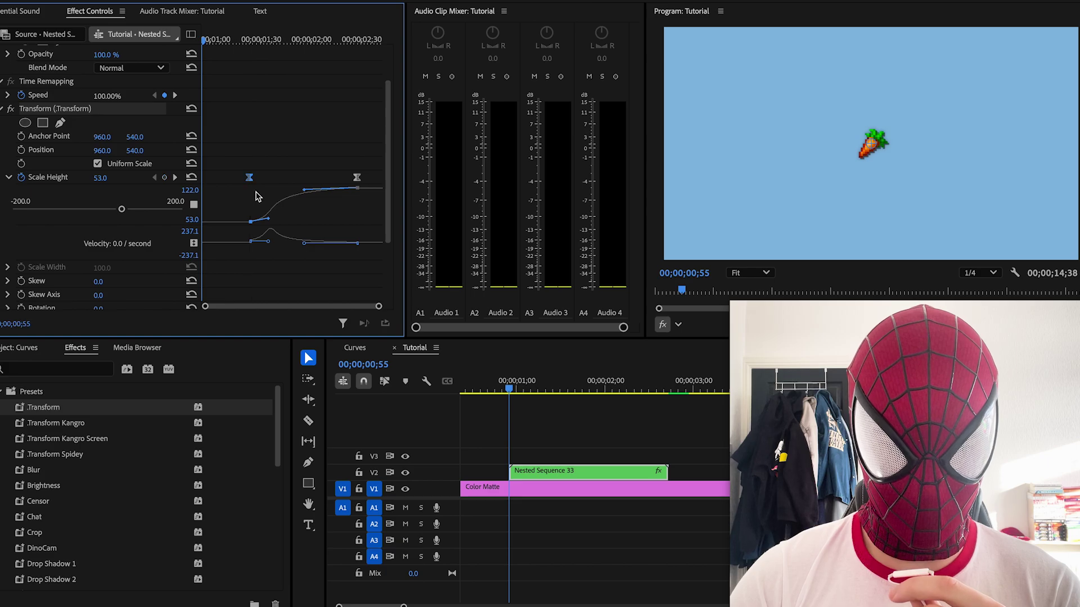
left_click_drag(269, 221, 208, 213)
left_click_drag(249, 178, 203, 183)
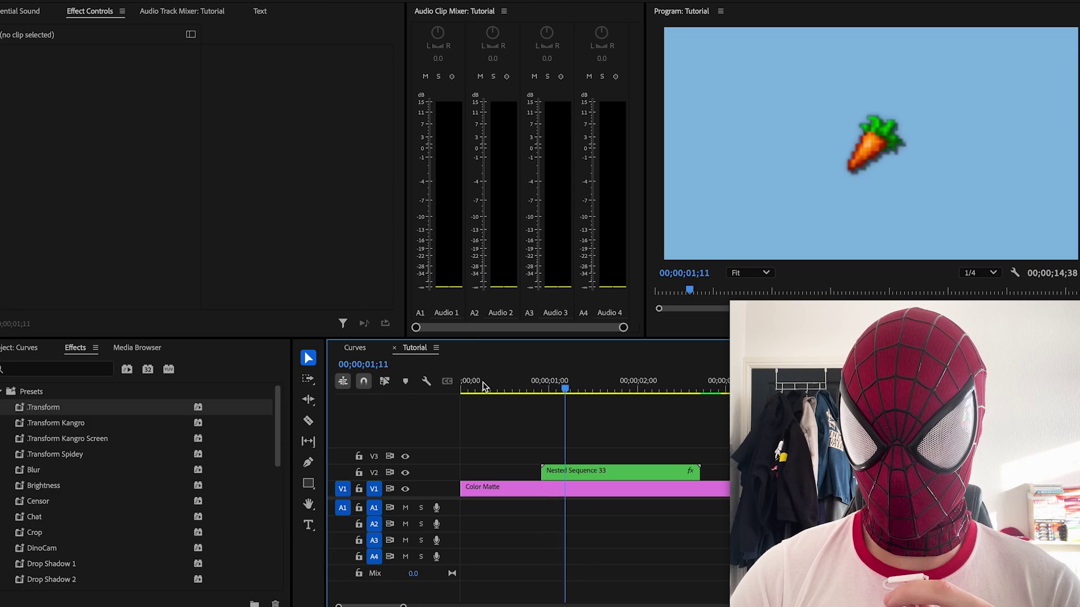
Trim the end of Nested Sequence 33 slightly, add a Cross Dissolve there and play back the result.
key("space")
left_click(693, 471)
key("ctrl+d")
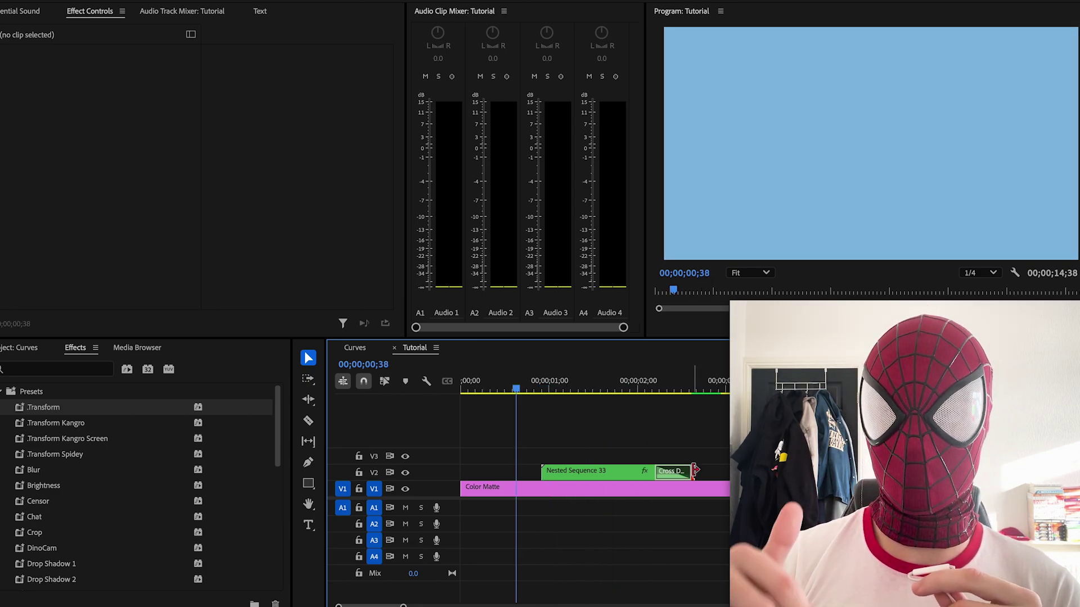
key("space")
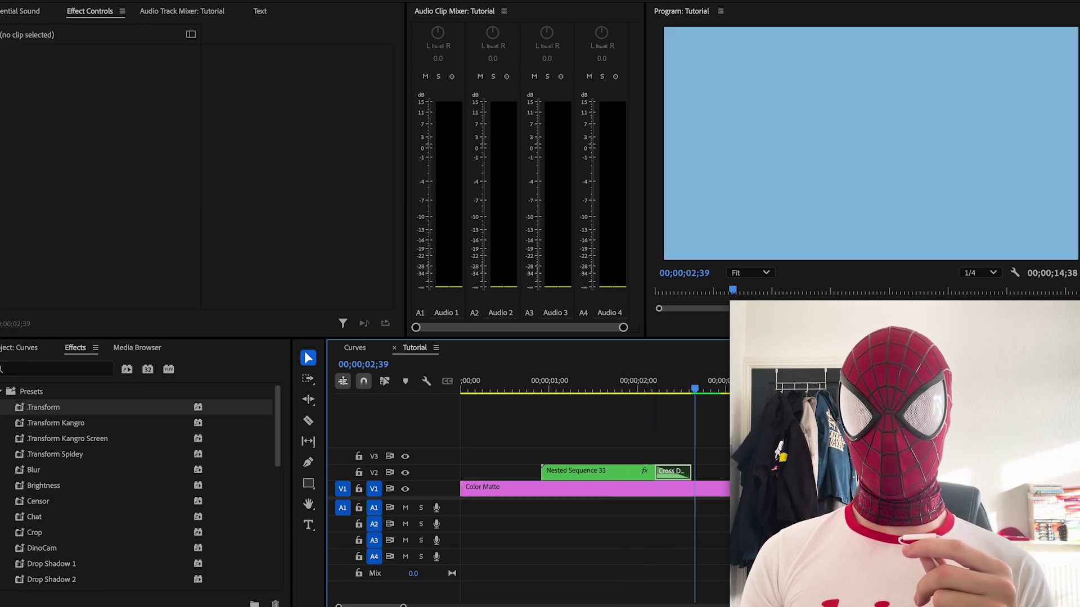
Replay the carrot animation from 00;00;00;55 and shift the carrot leftward with its Transform Position X.
left_click(542, 382)
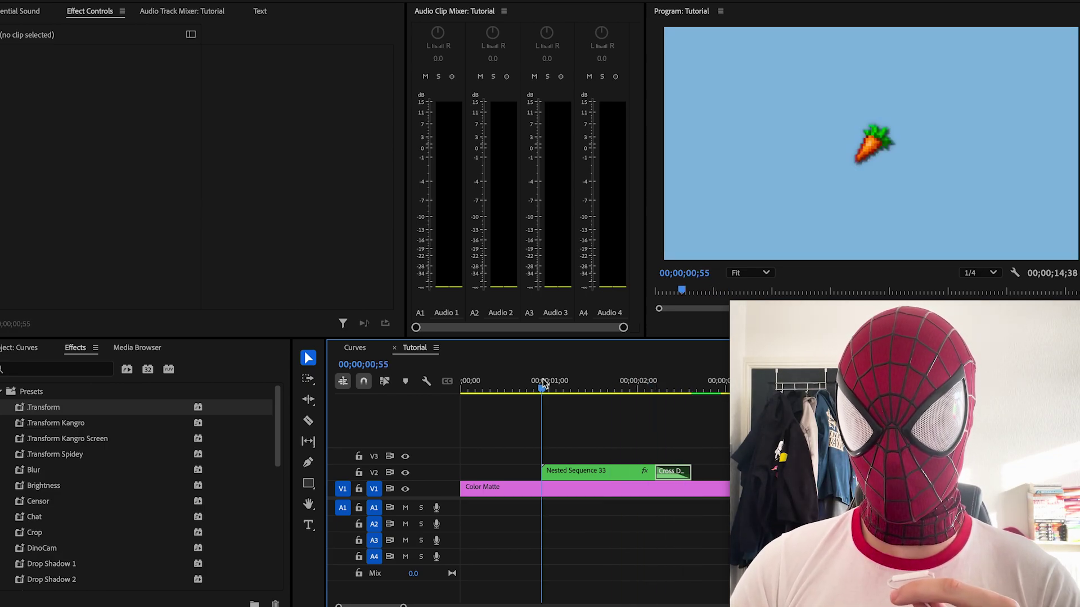
left_click(568, 472)
key("space")
key("space")
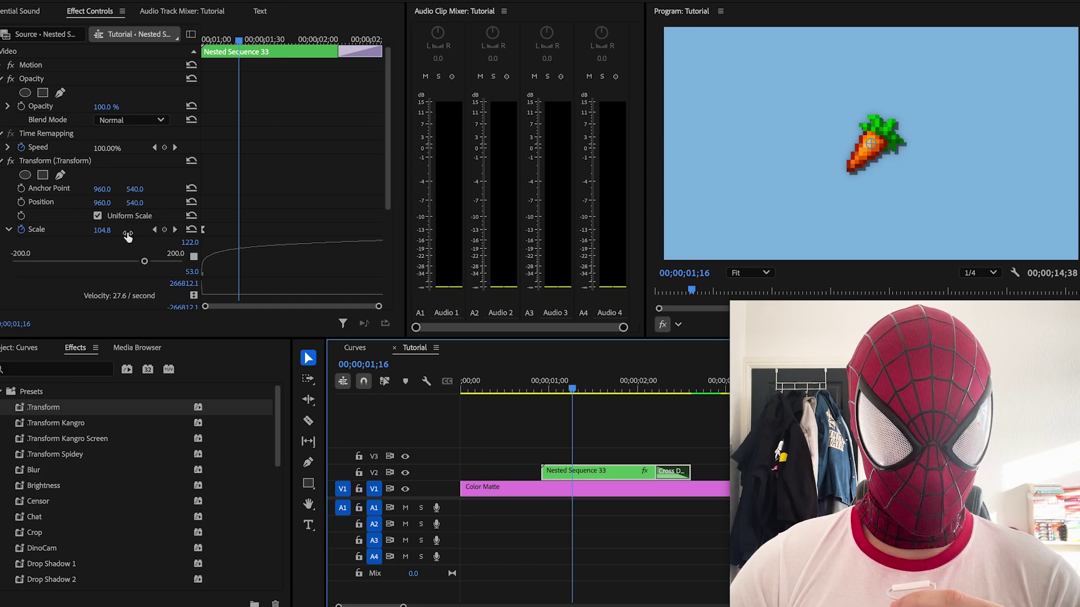
left_click_drag(103, 202, 68, 203)
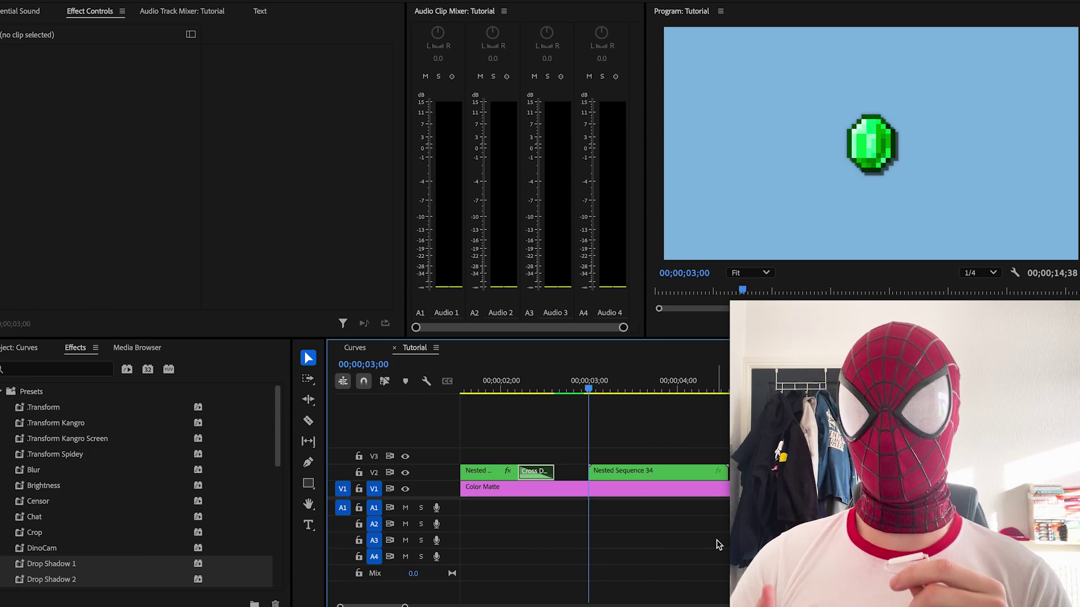
Apply the .Transform preset to Nested Sequence 34 and animate its Position Y from 646 at 00;00;03;00 to 451 at 00;00;04;04.
left_click_drag(51, 407, 635, 477)
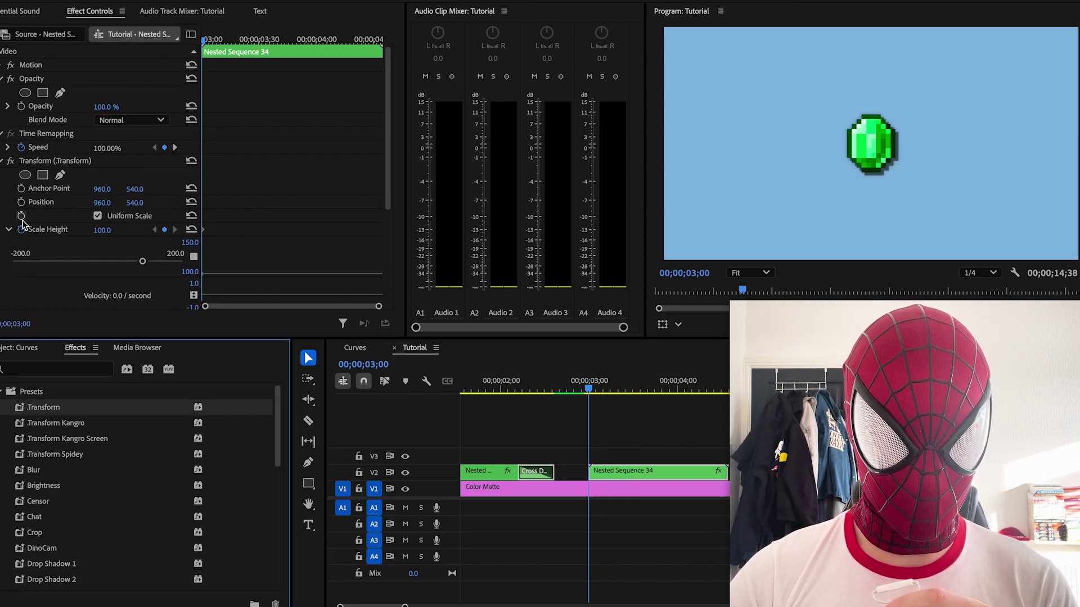
left_click(8, 229)
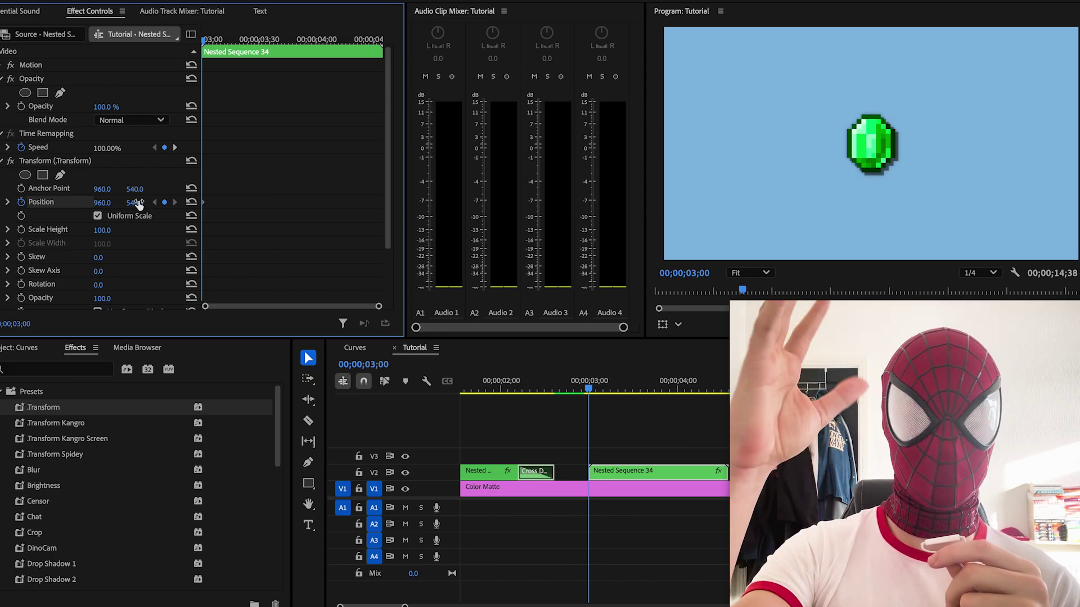
left_click_drag(139, 202, 365, 209)
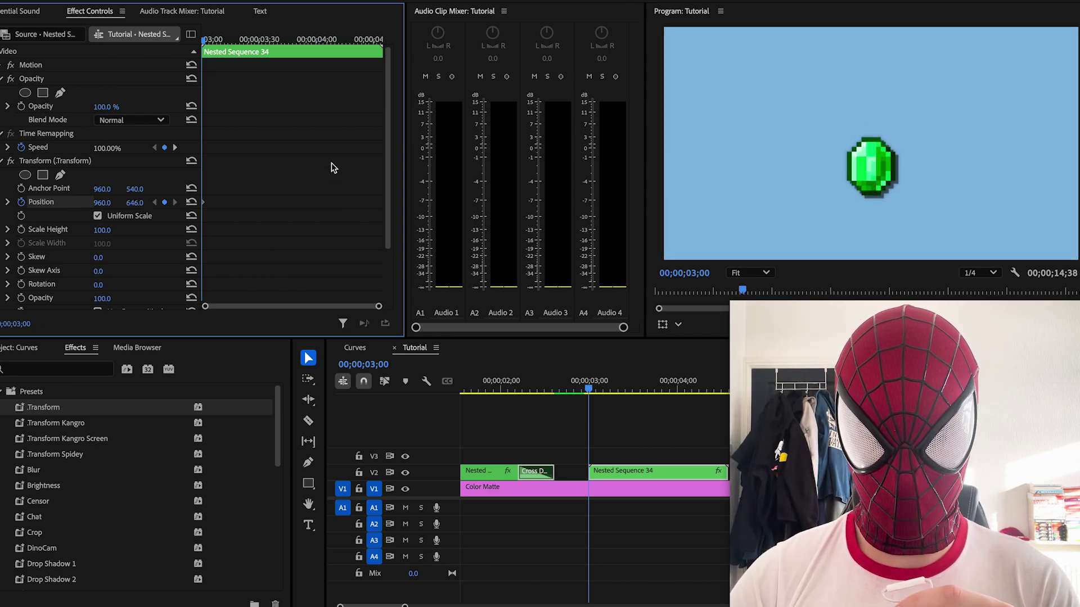
key("space")
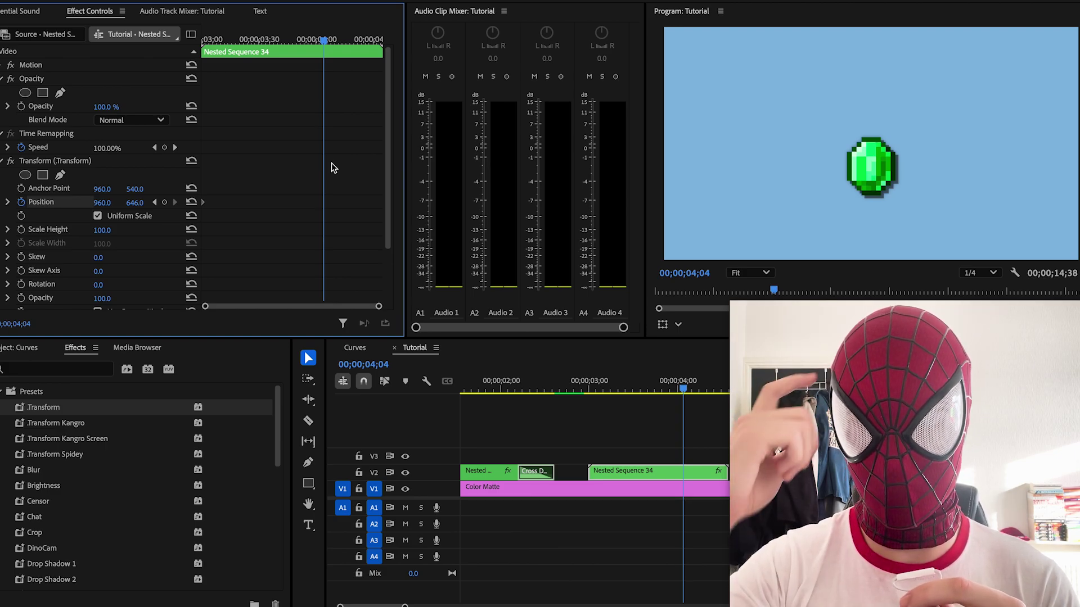
mouse_move(135, 202)
left_mouse_down()
mouse_move(121, 202)
mouse_move(141, 204)
left_mouse_up()
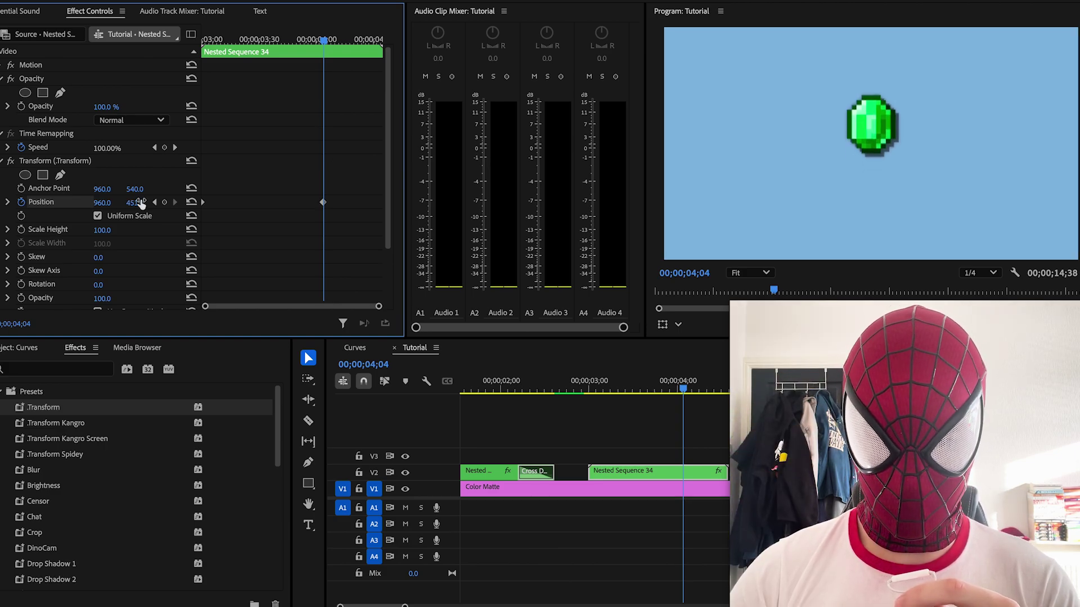
Ease the emerald's Position keyframes with Bezier and shape the velocity curve to peak at the start and taper off.
left_click(8, 202)
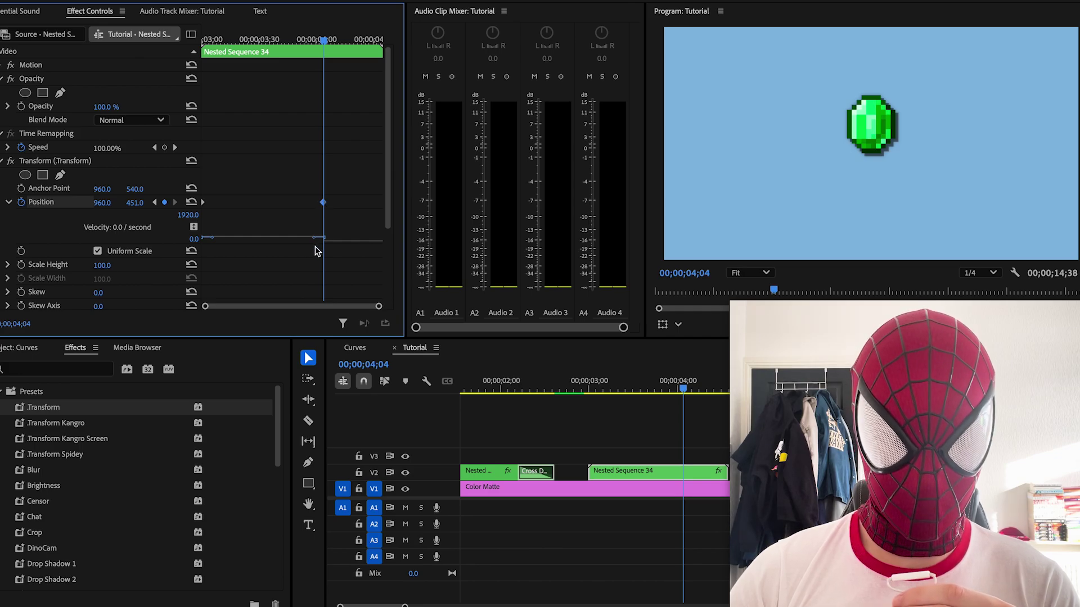
left_click_drag(276, 297, 226, 370)
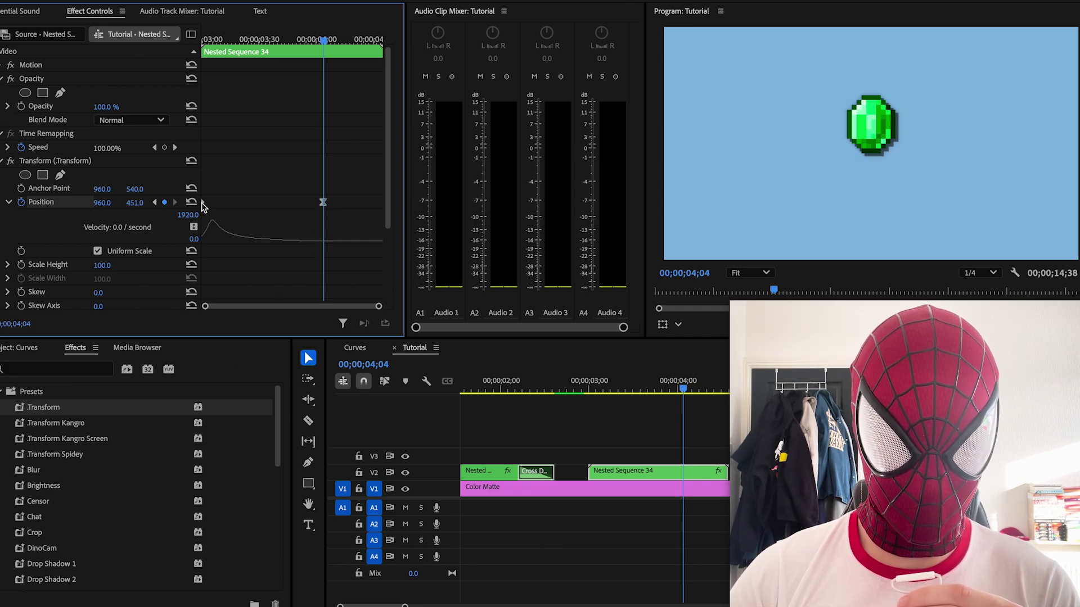
left_click_drag(203, 202, 237, 203)
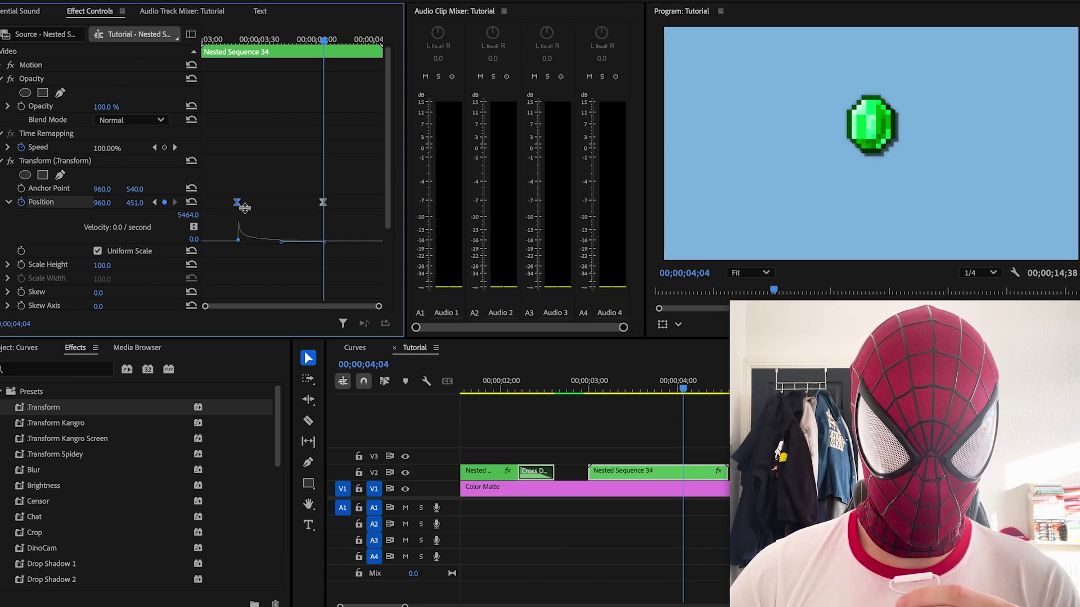
Trim Nested Sequence 34 to end at about 00;00;04;04, add a Cross Dissolve at its end and play it back.
left_click_drag(726, 472, 681, 476)
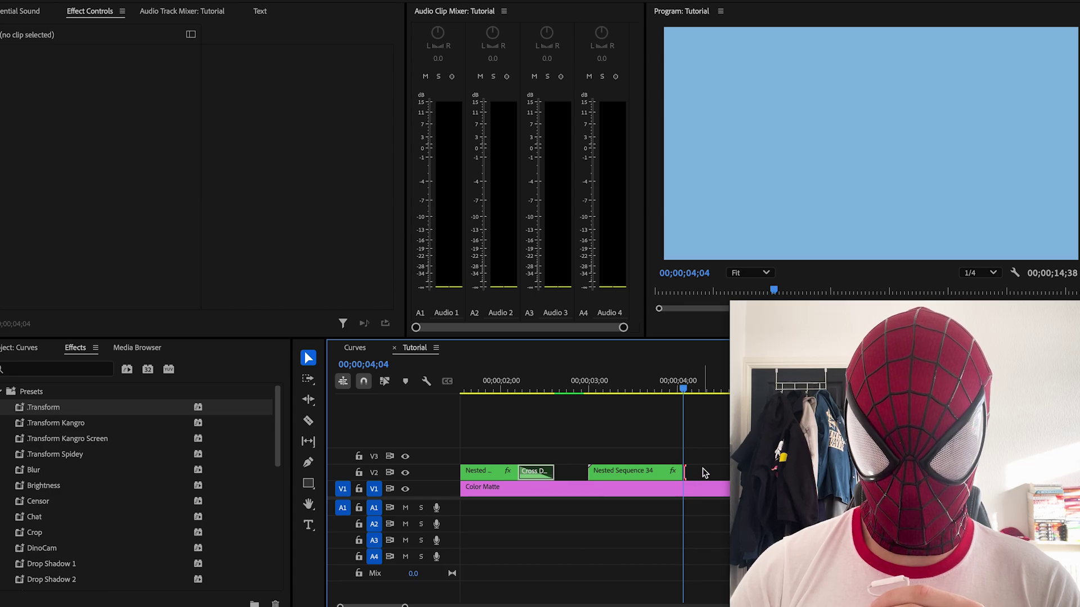
key("ctrl+d")
left_click(583, 380)
key("space")
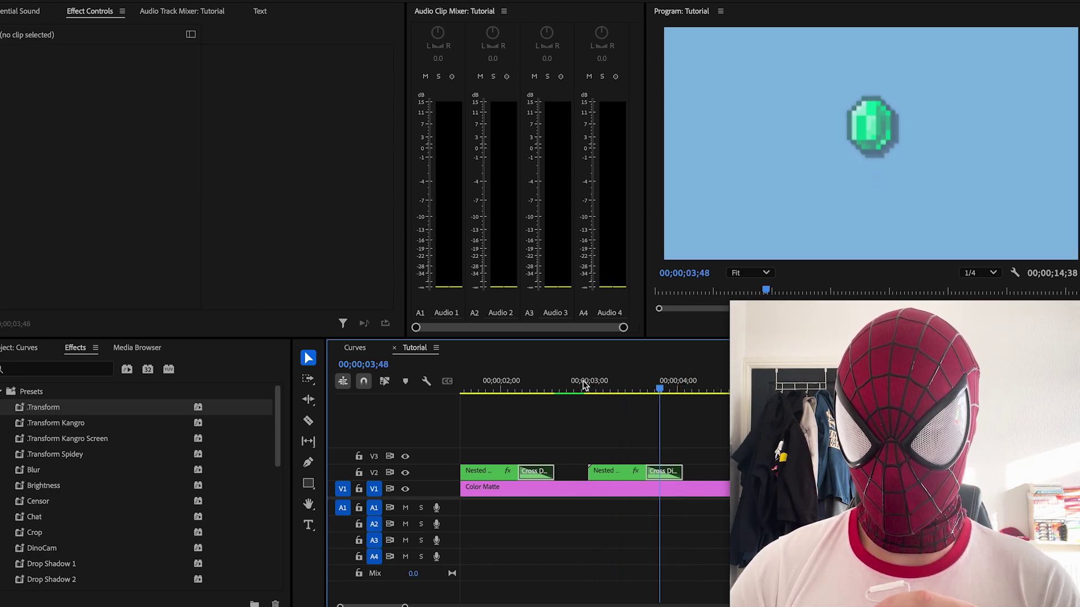
left_click(572, 380)
Set the emerald nest's Motion Position X to 629, adjust its Y position, and play back both animations from near the sequence's start.
left_click(607, 471)
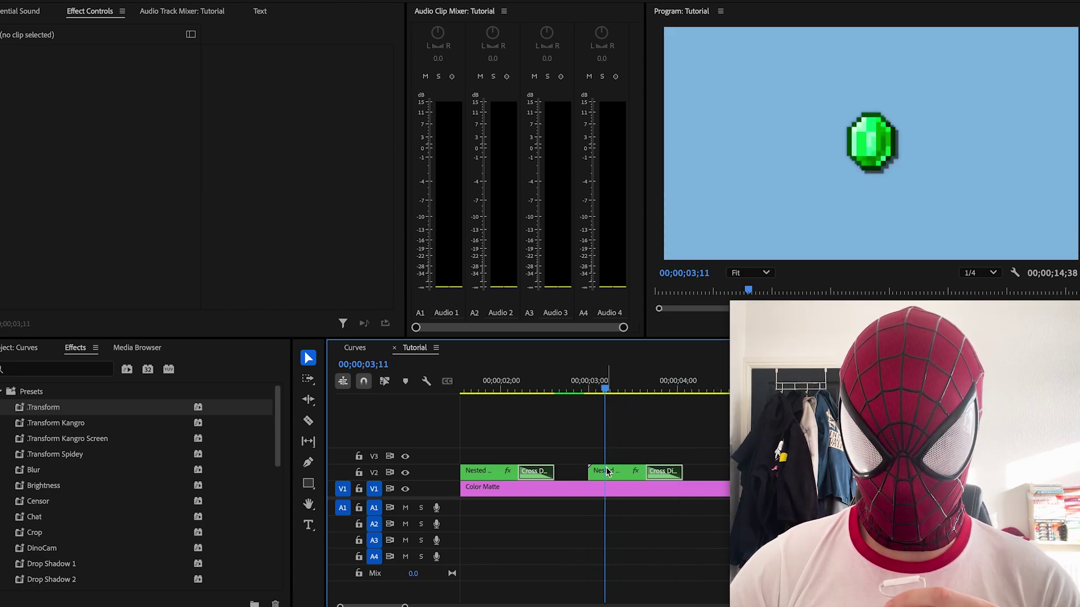
left_click_drag(231, 41, 203, 43)
left_click(2, 65)
left_click(1, 65)
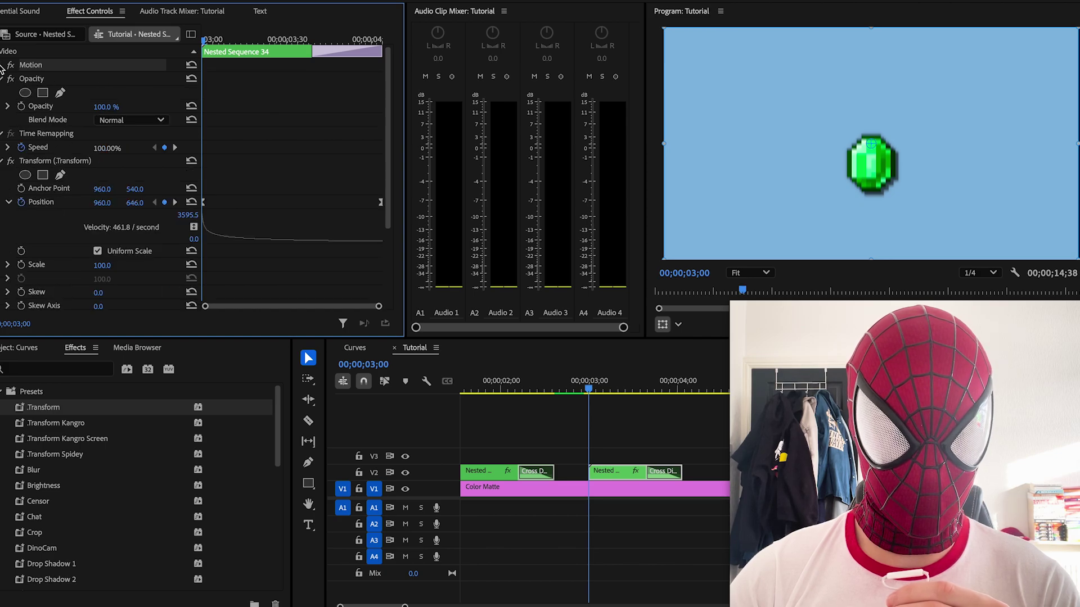
left_click(1, 65)
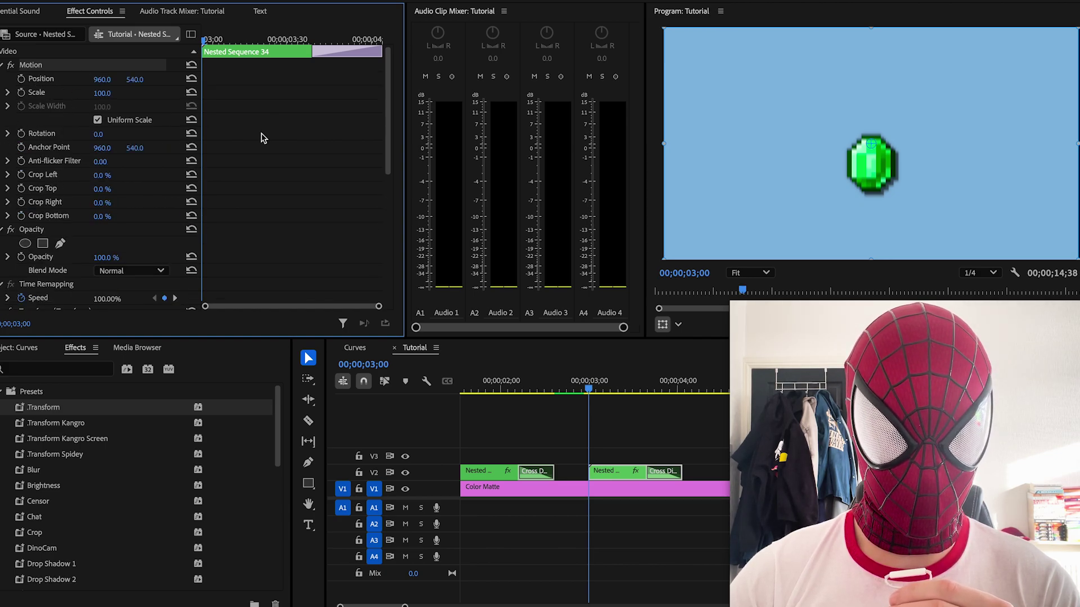
scroll(263, 138, "down", 5)
scroll(244, 168, "up", 5)
left_click_drag(105, 80, 62, 80)
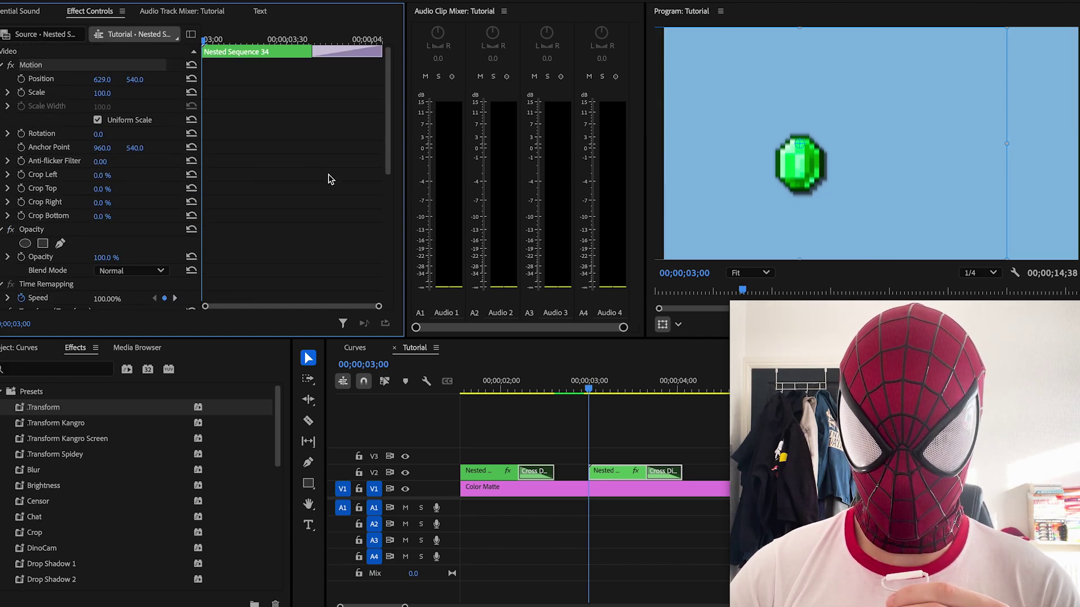
left_click_drag(140, 80, 127, 80)
key("space")
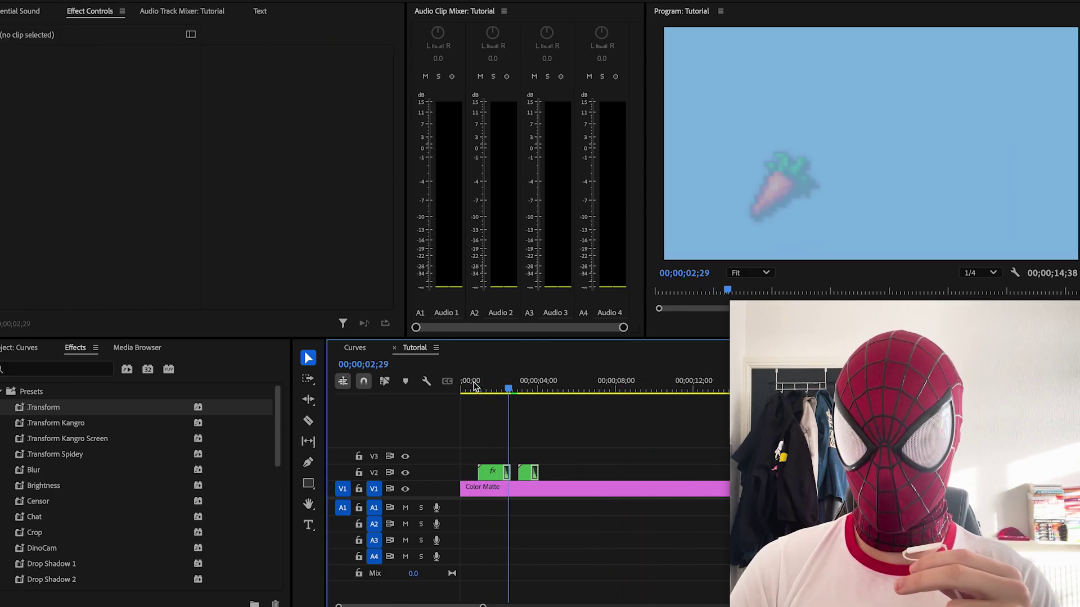
left_click(473, 386)
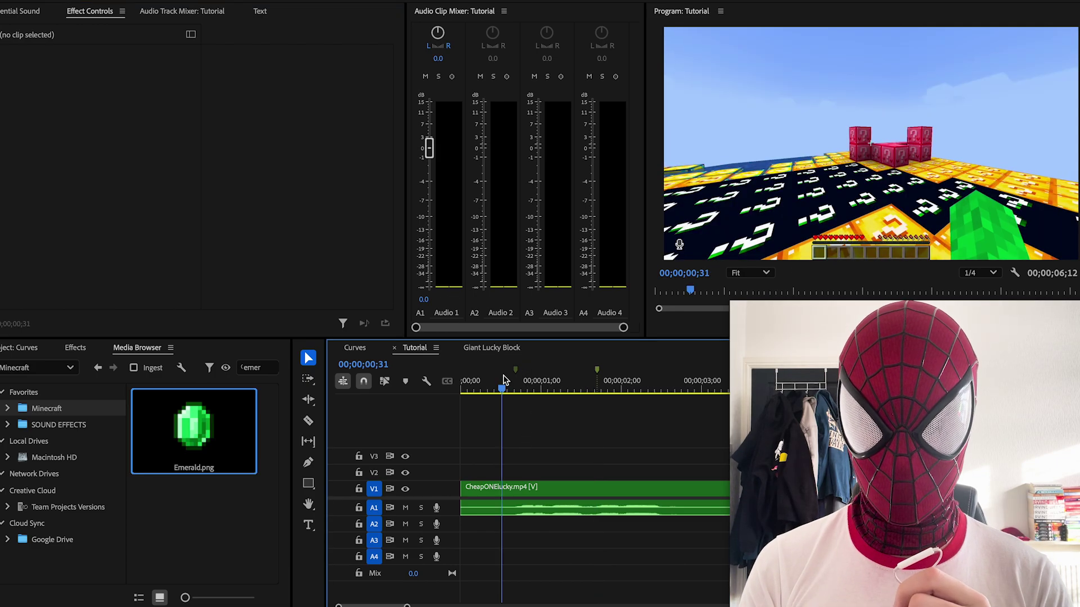
Play the CheapONElucky.mp4 clip in the Tutorial sequence and browse the project's assets.
key("space")
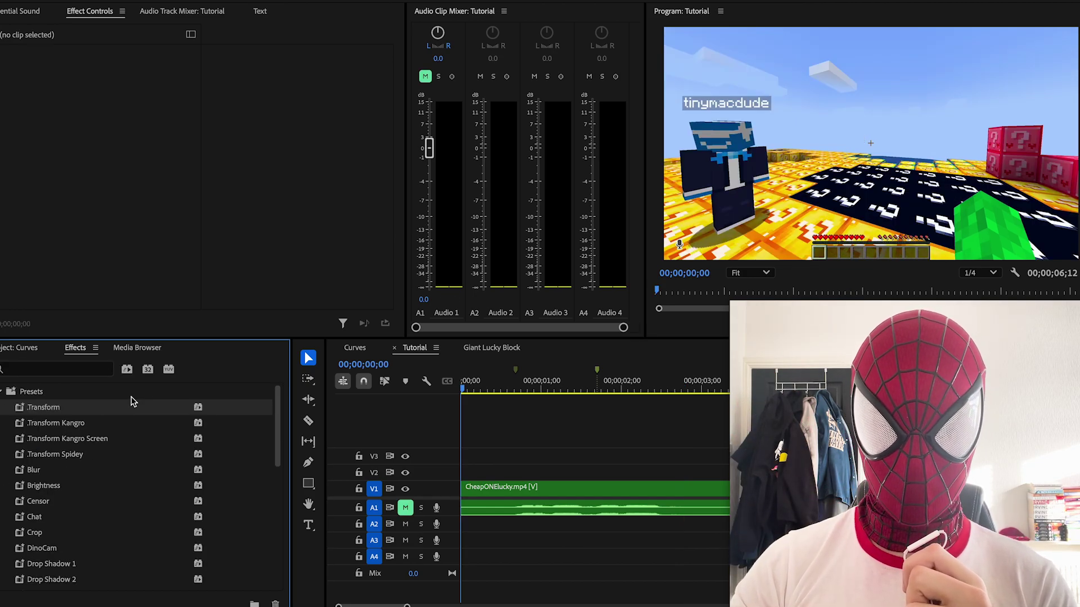
left_click(26, 348)
scroll(82, 472, "down", 5)
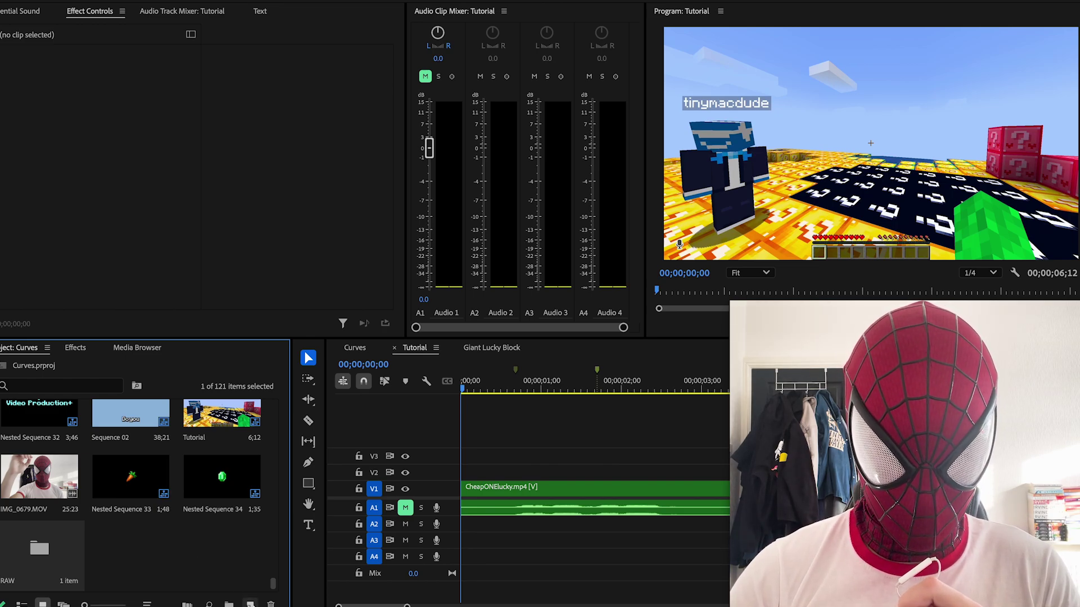
Create a 1920 × 1080 adjustment layer at 59.94 fps and place it on V2 starting at 00;00;00;41.
left_click(250, 603)
left_click(315, 508)
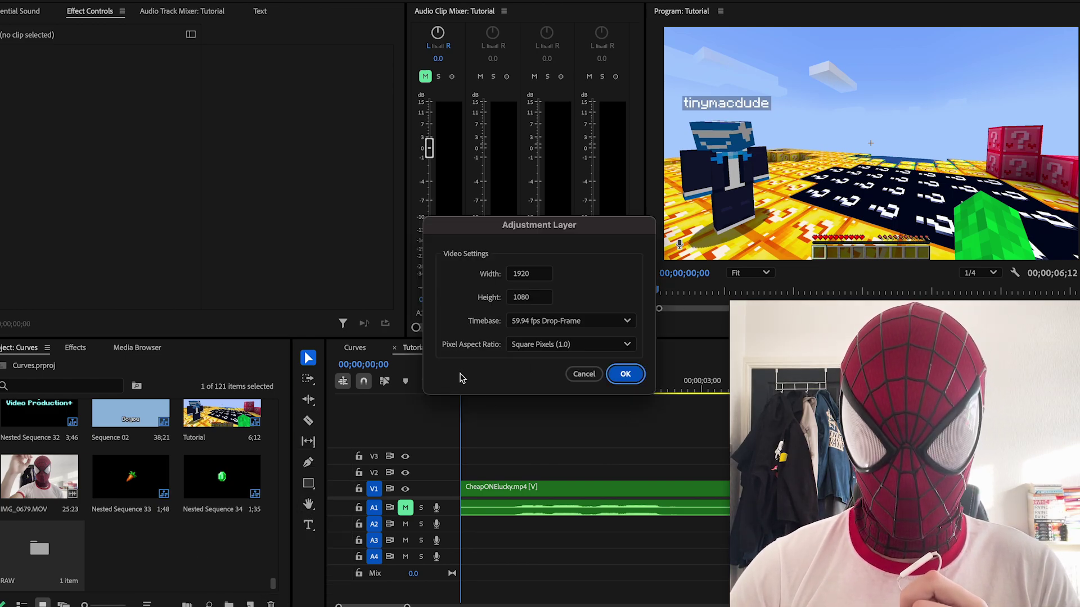
left_click(625, 374)
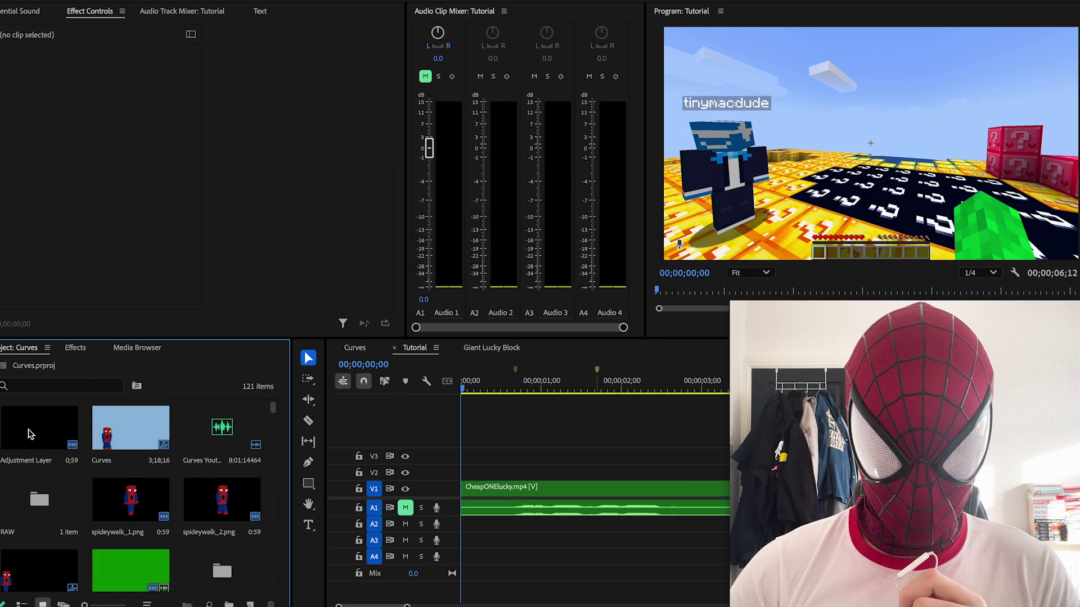
left_click_drag(30, 433, 521, 472)
Apply the Transform preset to the adjustment layer and keyframe its Scale Height at 130 at 00;00;01;42.
key("shift+7")
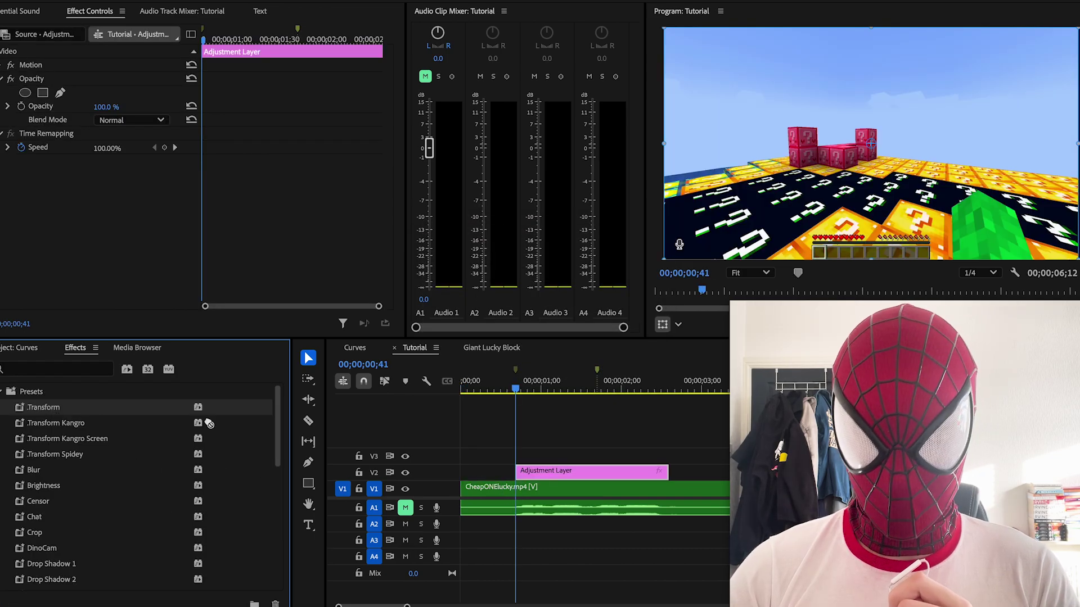
left_click_drag(209, 423, 598, 474)
left_click(598, 382)
left_click(111, 229)
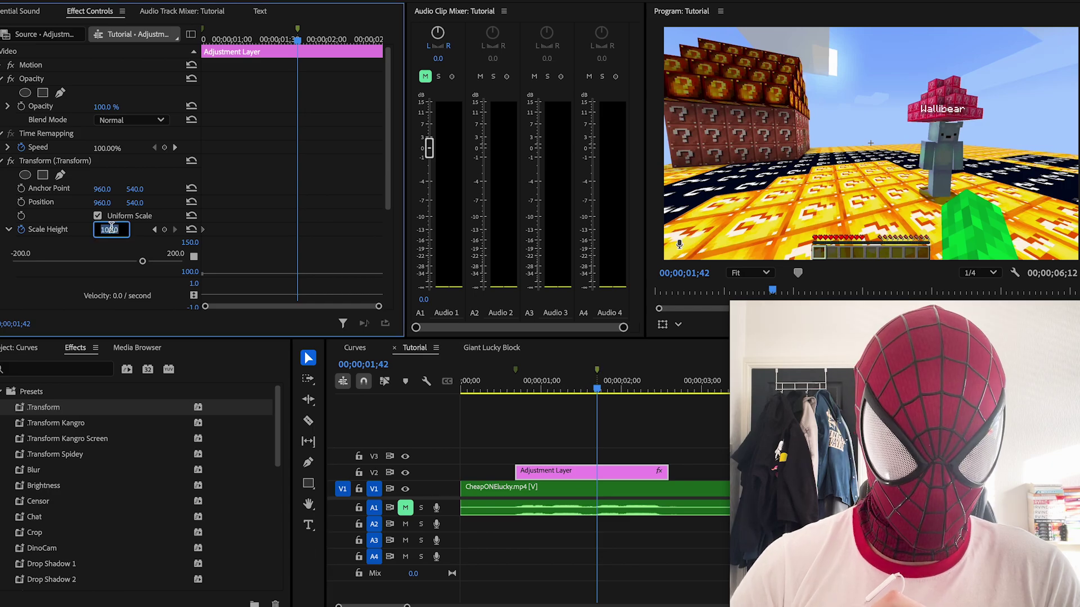
type("130")
key("Return")
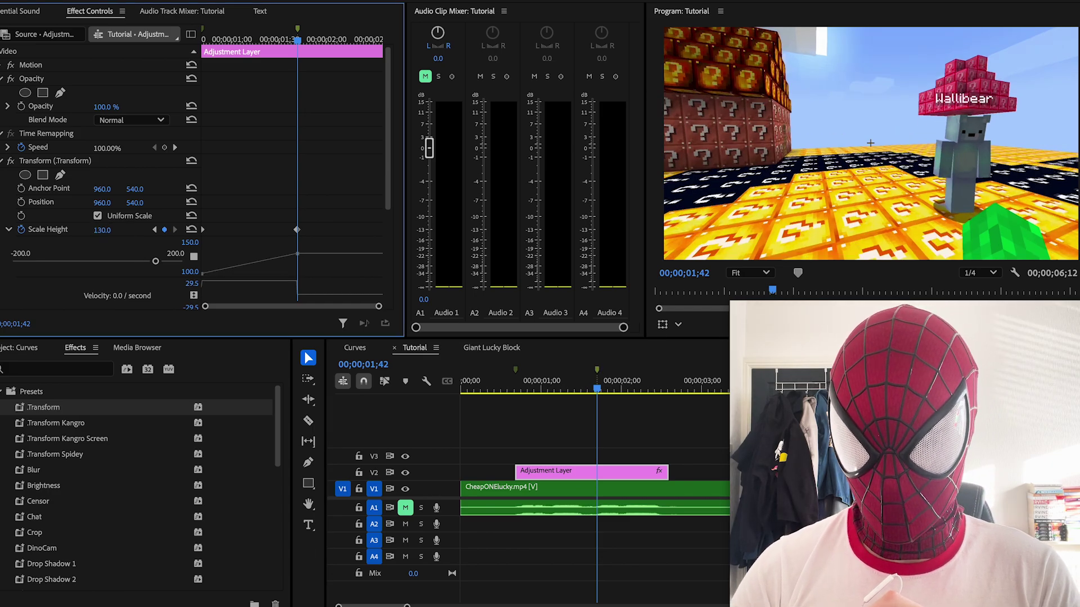
Return Scale Height to 100 with a keyframe at 00;00;02;34 and give all the Scale Height keyframes Bezier interpolation.
key("space")
key("space")
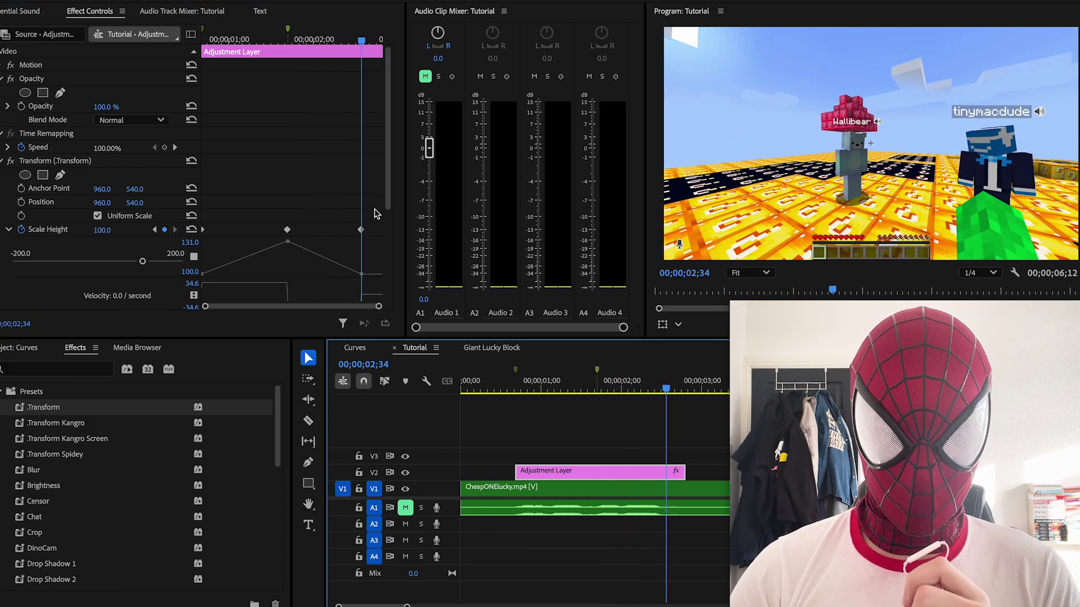
left_click_drag(374, 207, 169, 264)
right_click(289, 231)
left_click(311, 270)
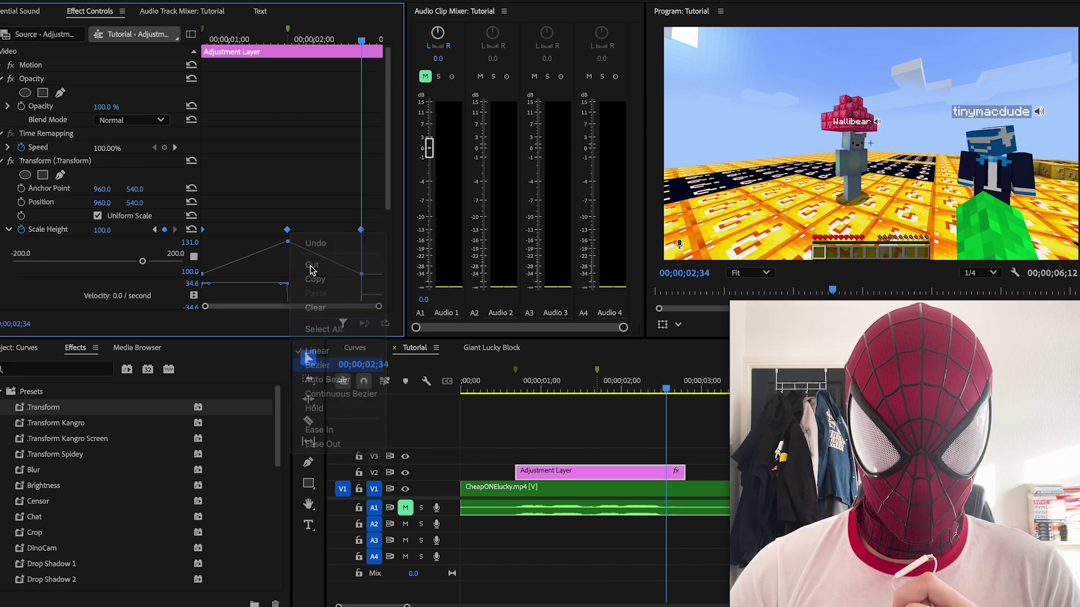
left_click(312, 228)
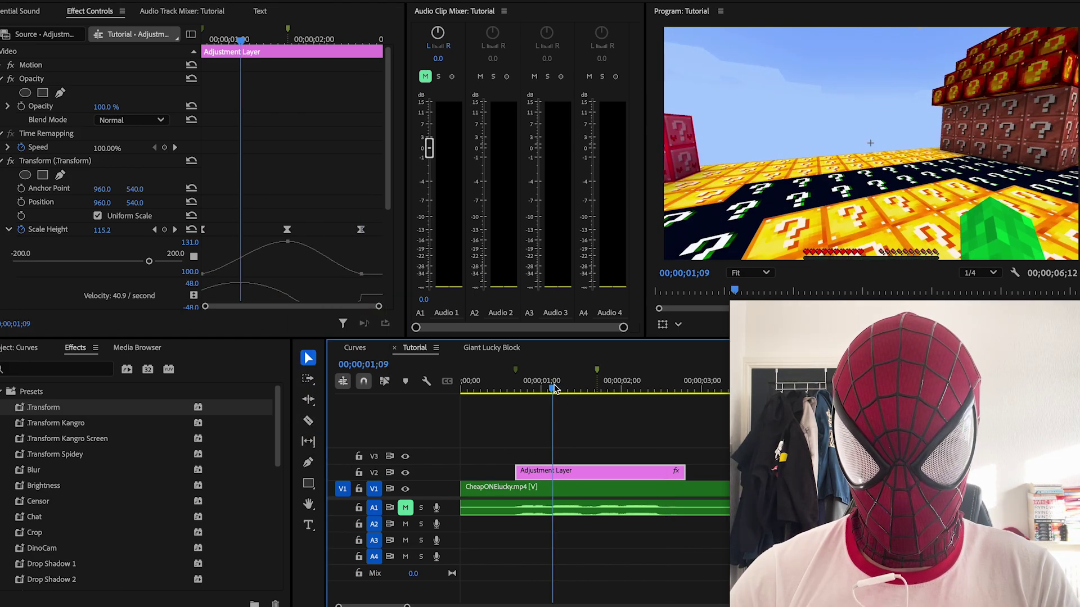
mouse_move(553, 388)
left_mouse_down()
mouse_move(535, 388)
mouse_move(555, 389)
left_mouse_up()
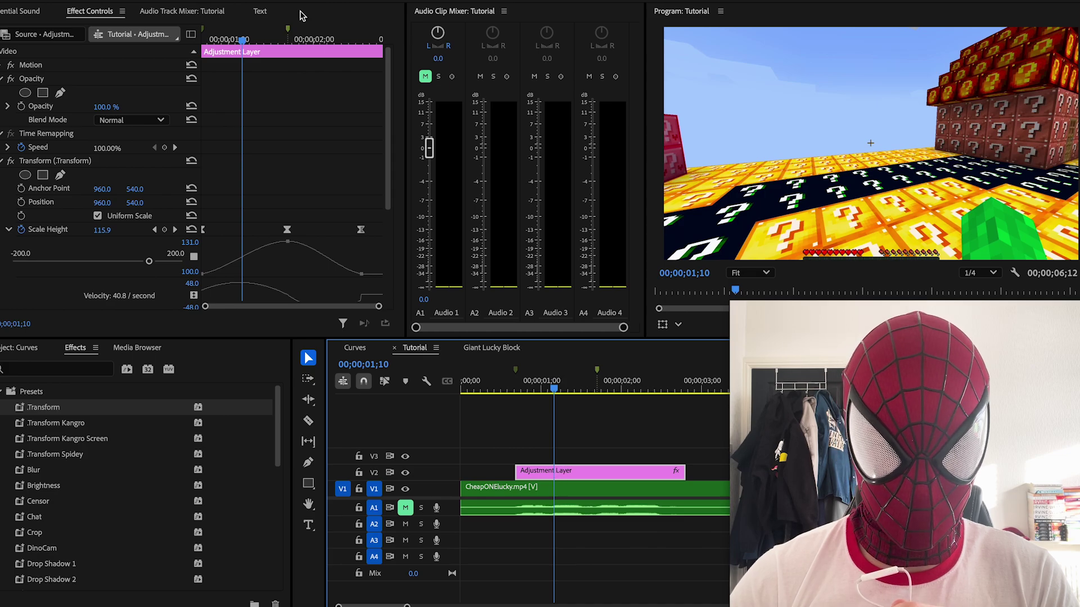
Lengthen the Scale Height keyframes' Bezier handles so the zoom in and out are fastest midway, and play the result.
left_click(287, 230)
left_click_drag(273, 242, 254, 241)
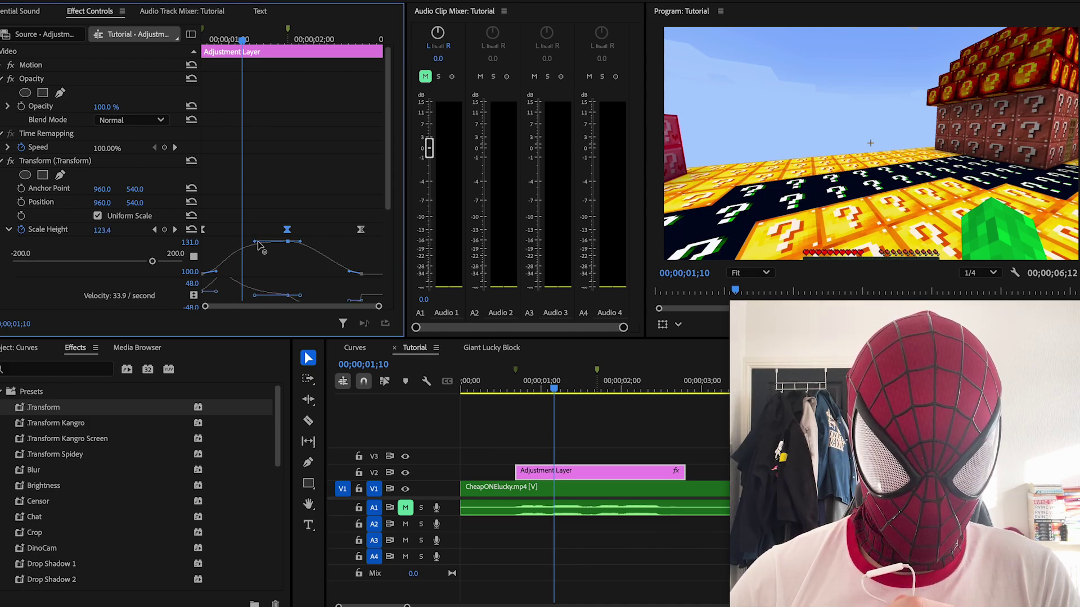
left_click_drag(215, 273, 236, 275)
left_click(269, 172)
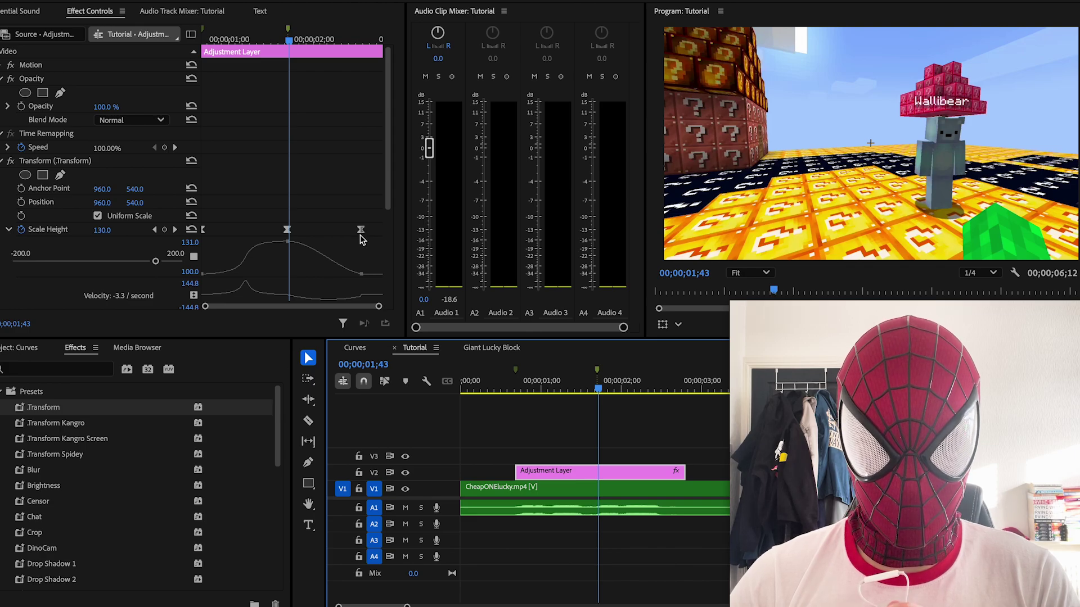
left_click(359, 235)
left_click_drag(347, 272, 333, 275)
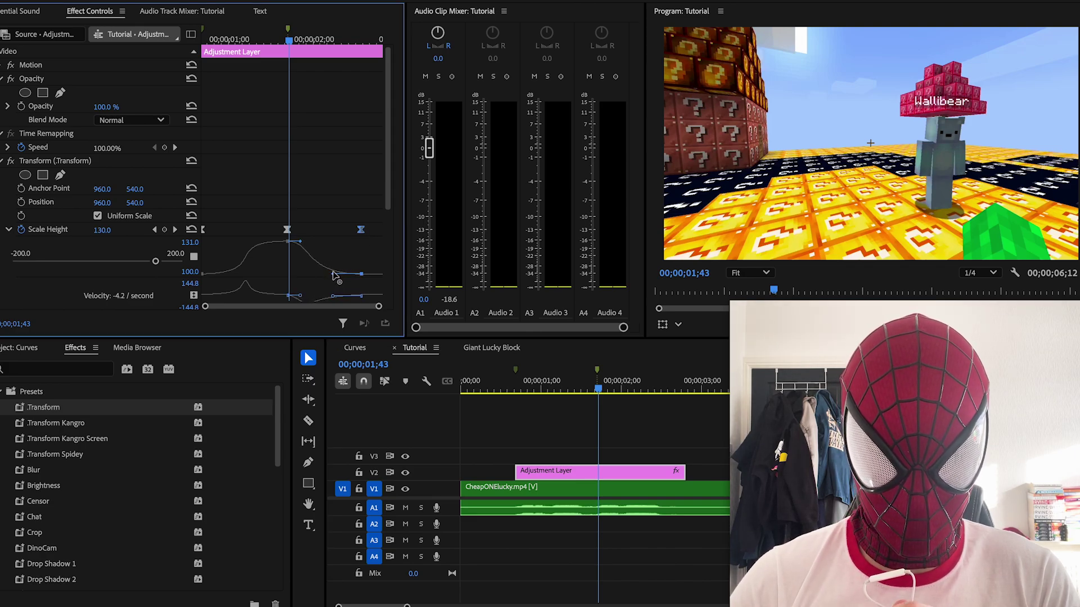
key("space")
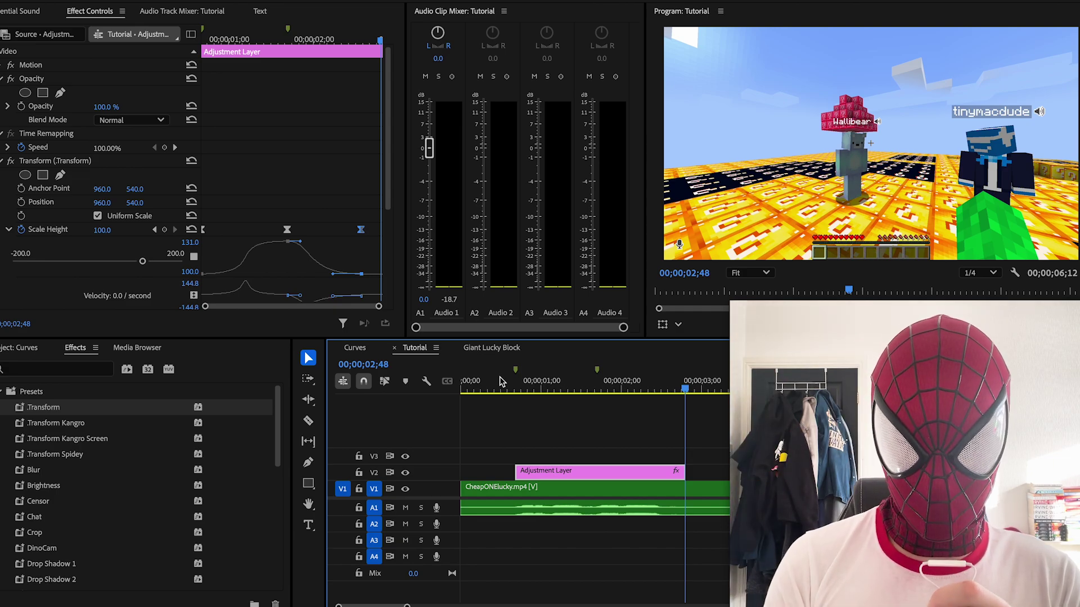
left_click(298, 62)
key("space")
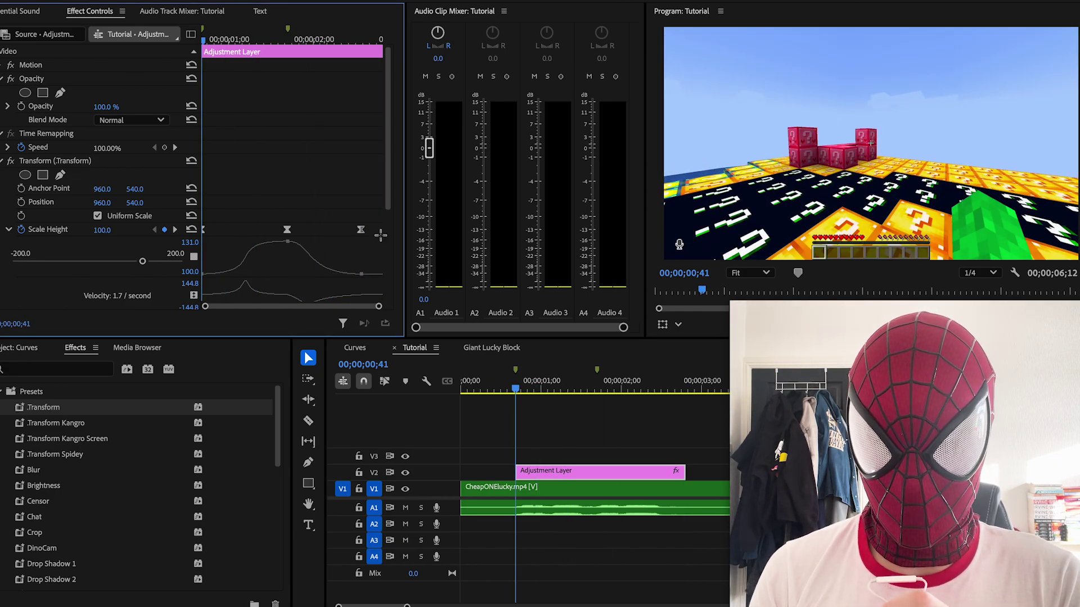
Remove the zoom keyframes after the first one and set Transform's Anchor Point to 1579, 491 with the adjustment layer at 00;00;02;42.
left_click_drag(381, 235, 272, 196)
key("Delete")
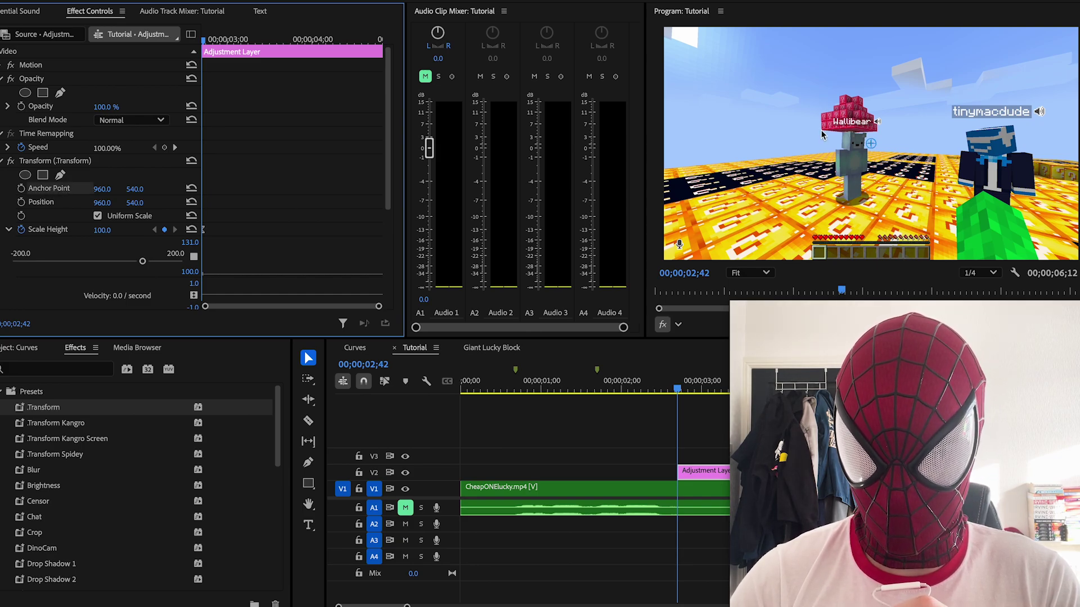
left_click_drag(102, 190, 449, 188)
left_click_drag(138, 189, 115, 189)
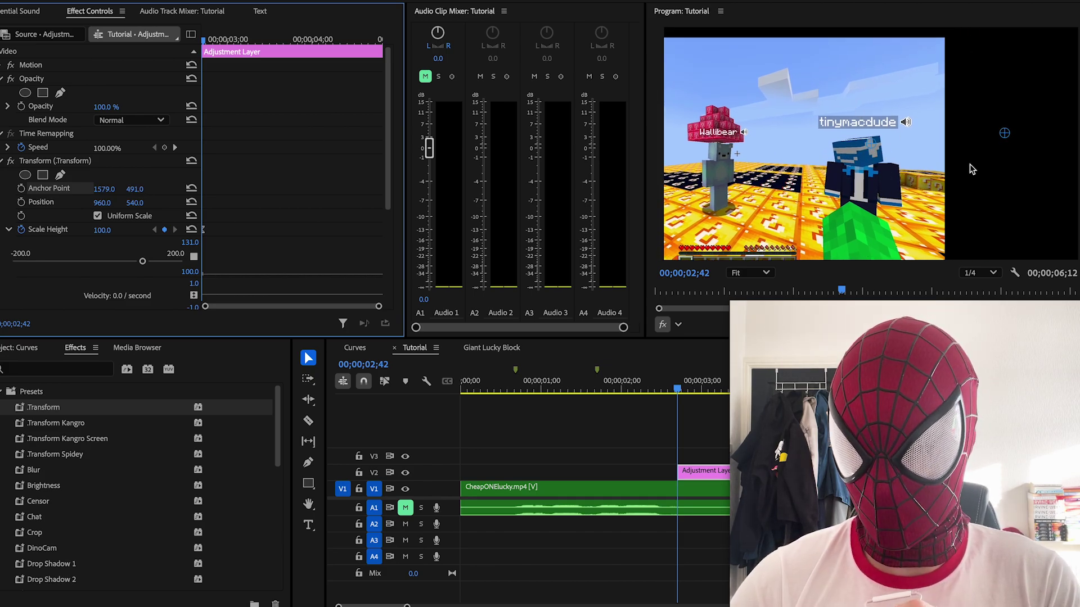
Match Transform's Position to the Anchor Point by setting it to 1579, 491.
left_click(107, 188)
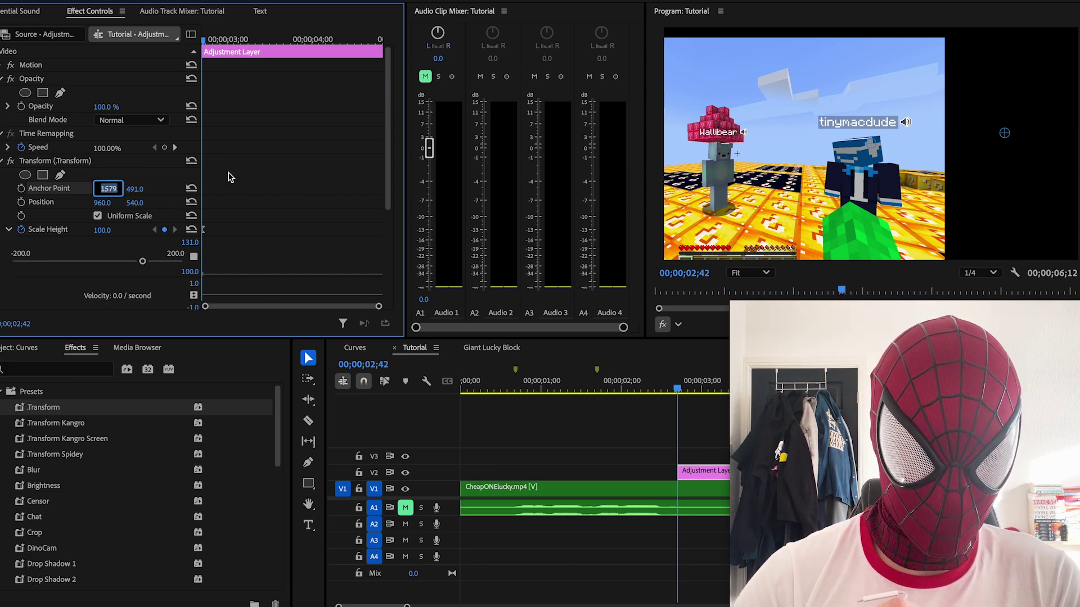
key("ctrl+c")
left_click(103, 202)
key("ctrl+v")
left_click(141, 187)
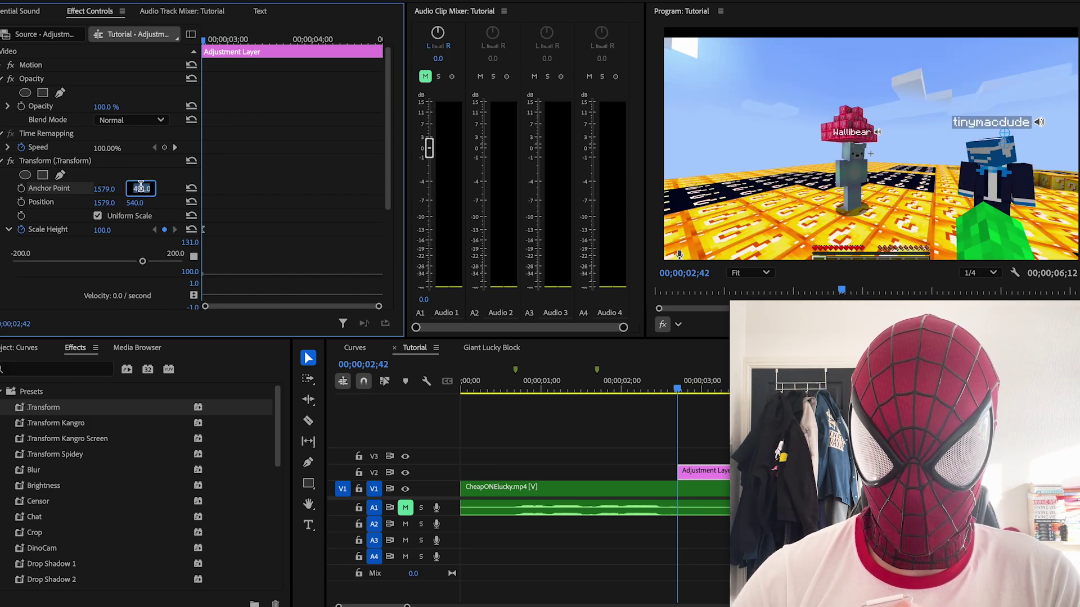
left_click(142, 202)
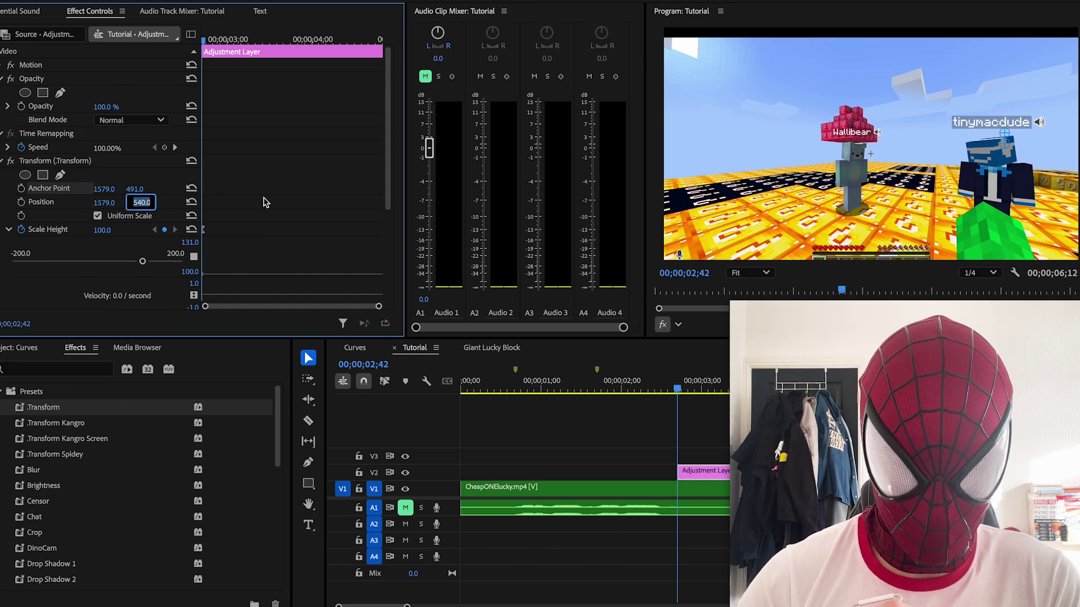
key("Return")
Keyframe Scale Height at 166 at 00;00;03;54 and set both the Anchor Point Y and Position Y to 555.
key("space")
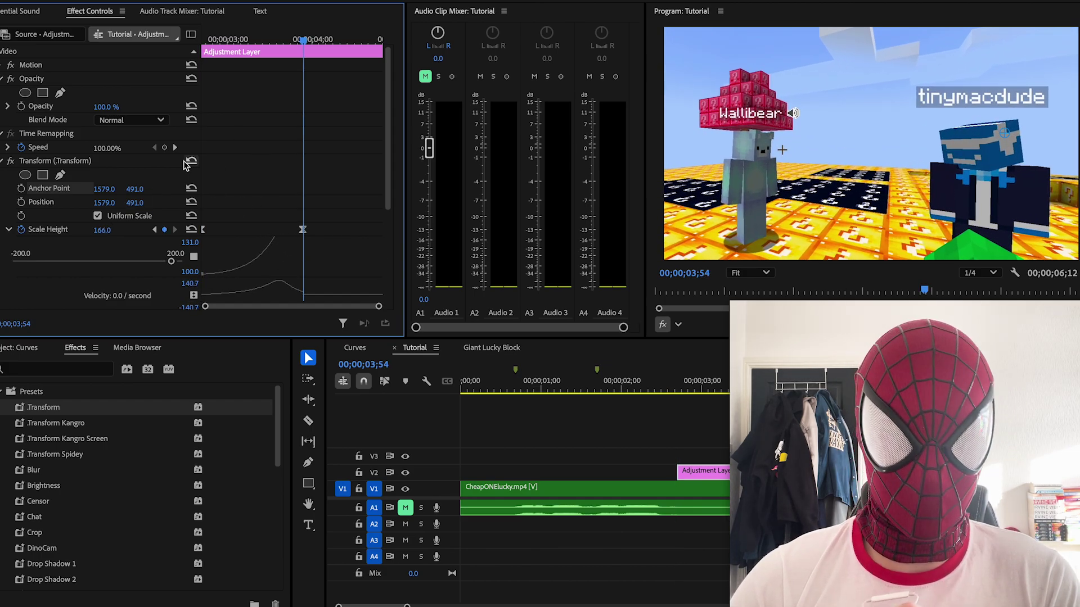
left_click_drag(137, 190, 173, 190)
left_click(141, 187)
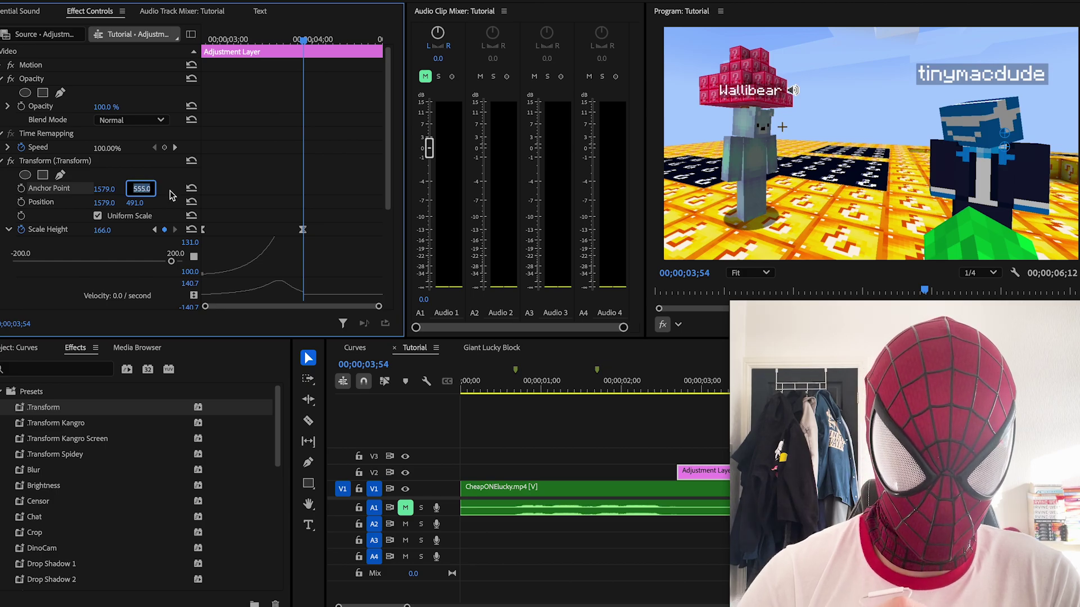
left_click(141, 201)
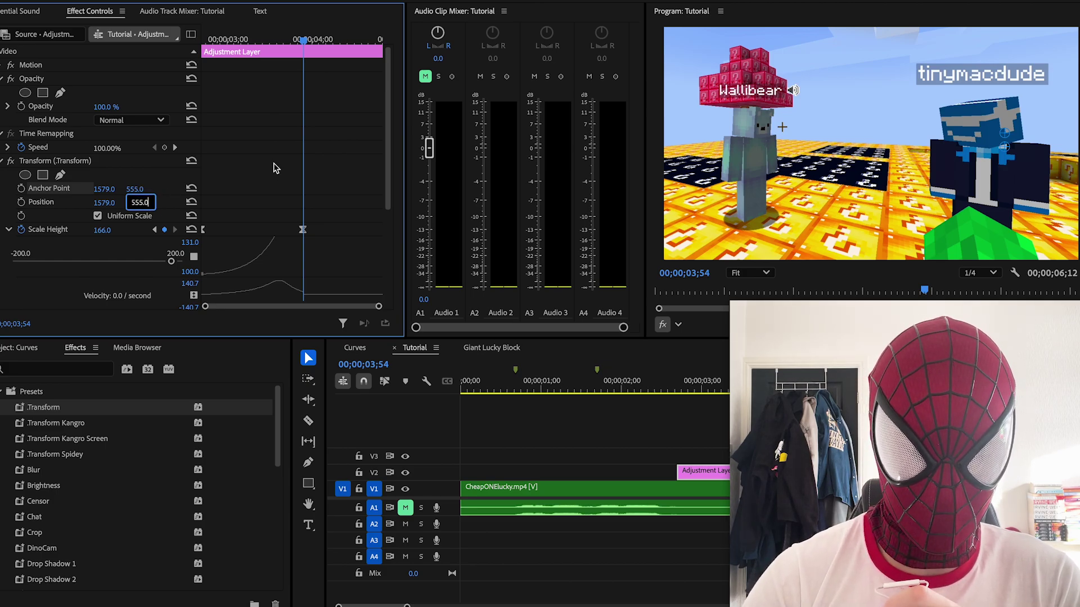
type("555.0")
key("Return")
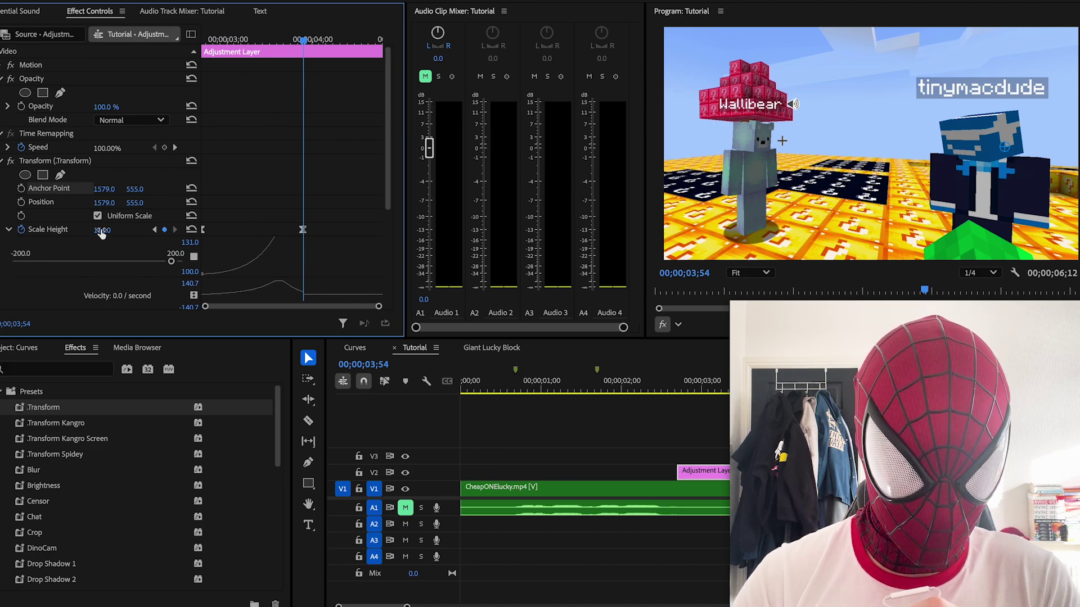
Reshape the Scale Height curve so its velocity peaks at the start and tapers off, and play back the zoom.
left_click_drag(193, 247, 246, 242)
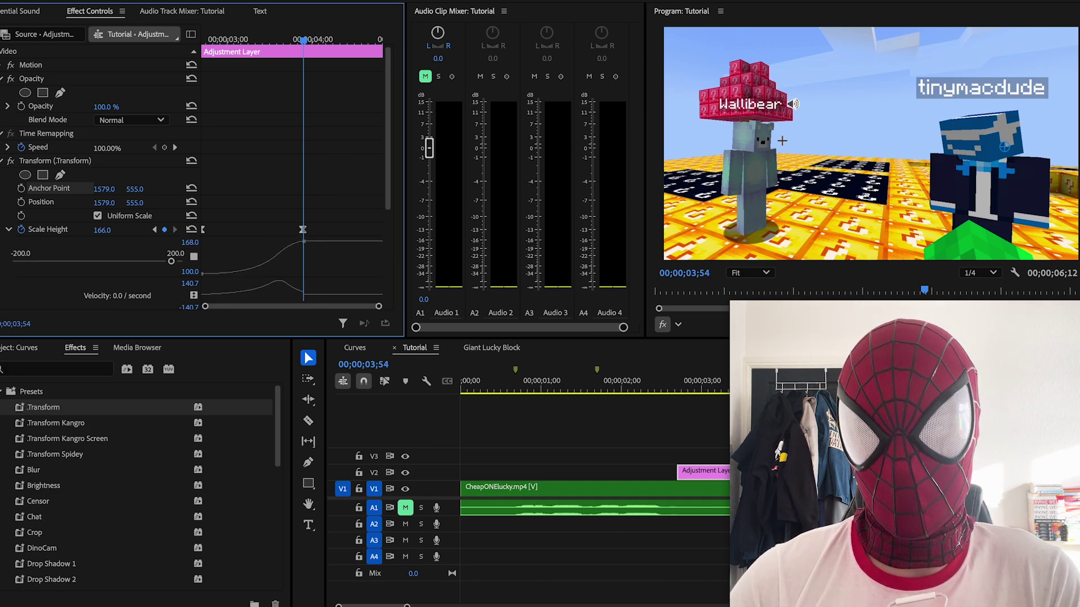
left_click(296, 246)
left_click_drag(237, 274, 201, 273)
left_click_drag(286, 243, 252, 243)
left_click(266, 207)
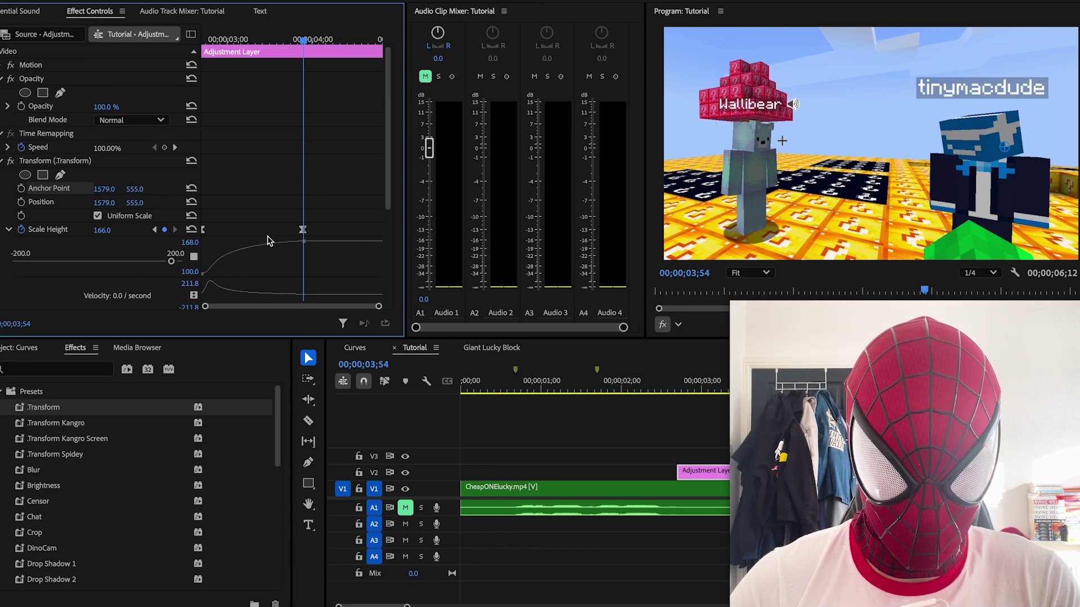
left_click(652, 398)
key("space")
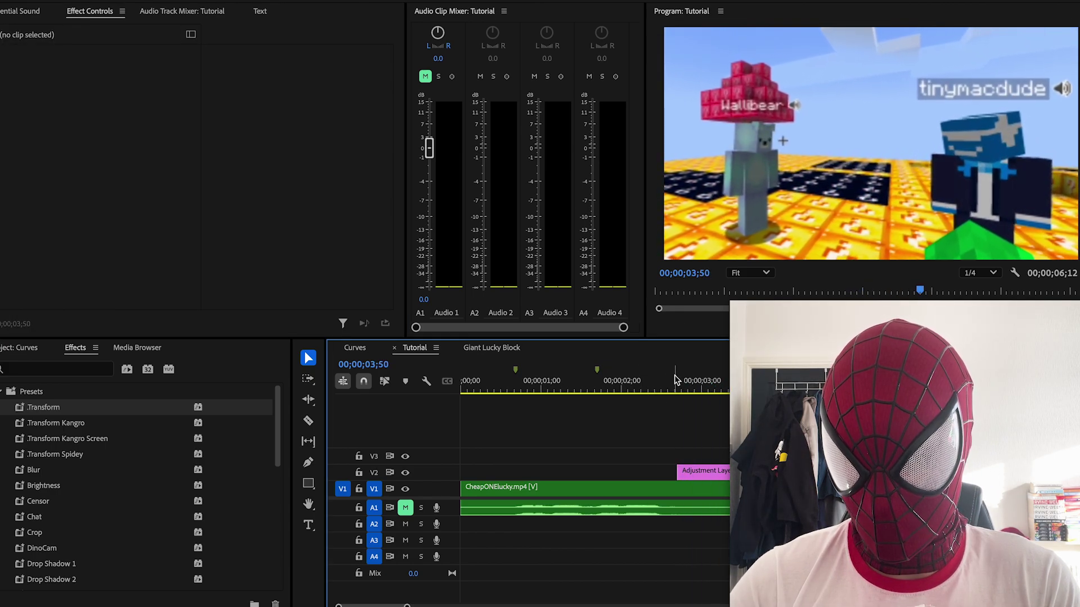